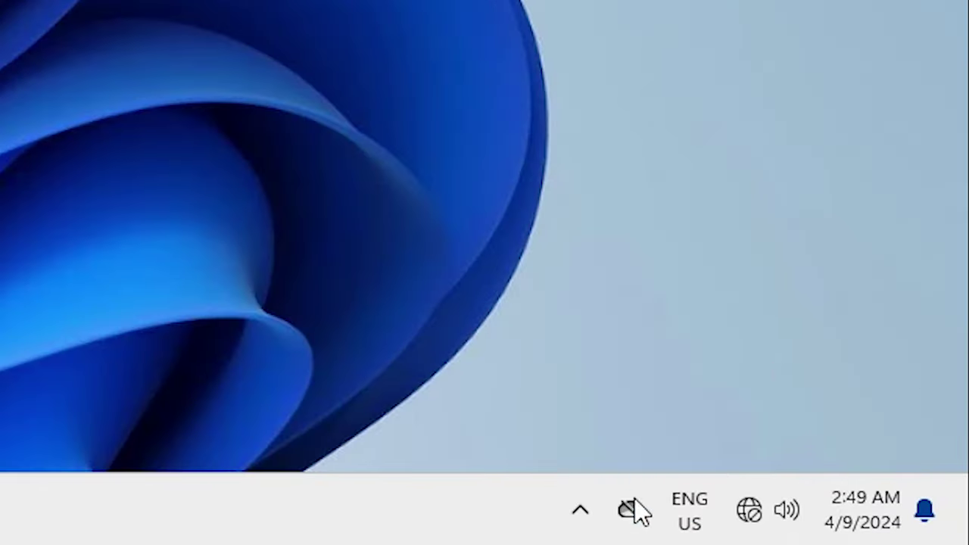
# - Check the quick settings for available network options, and close them again
pyautogui.click(755, 522)
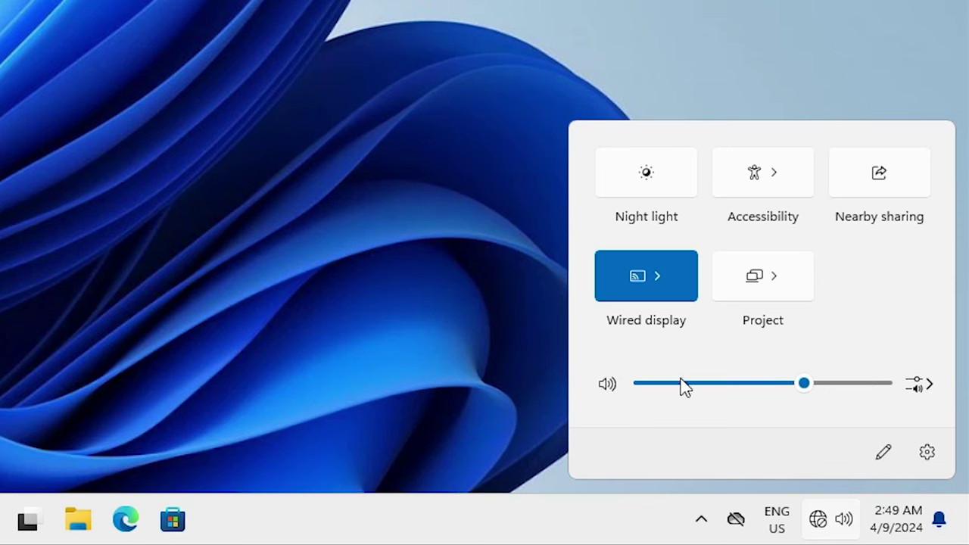
pyautogui.click(134, 230)
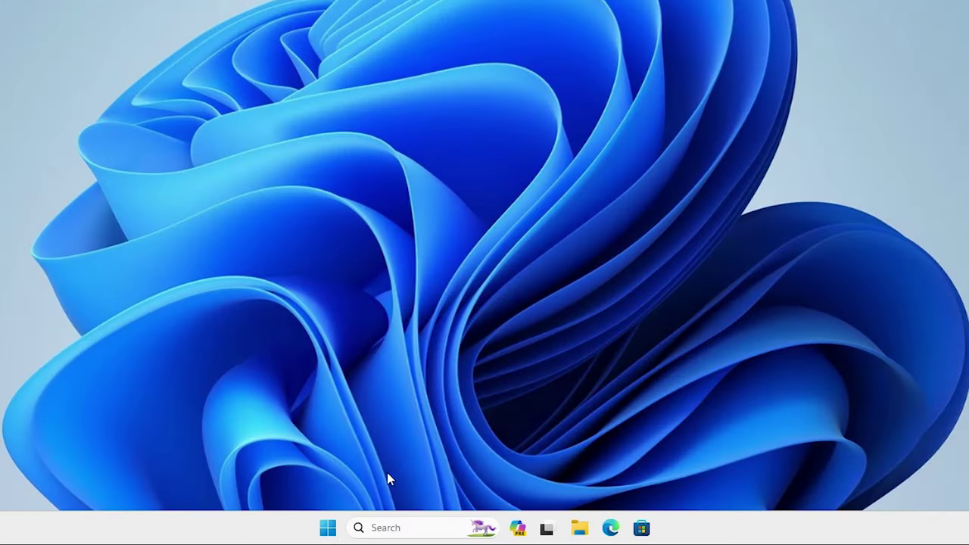
# - Check the network adapters in the advanced network settings of the Settings app, and close Settings
pyautogui.click(329, 527)
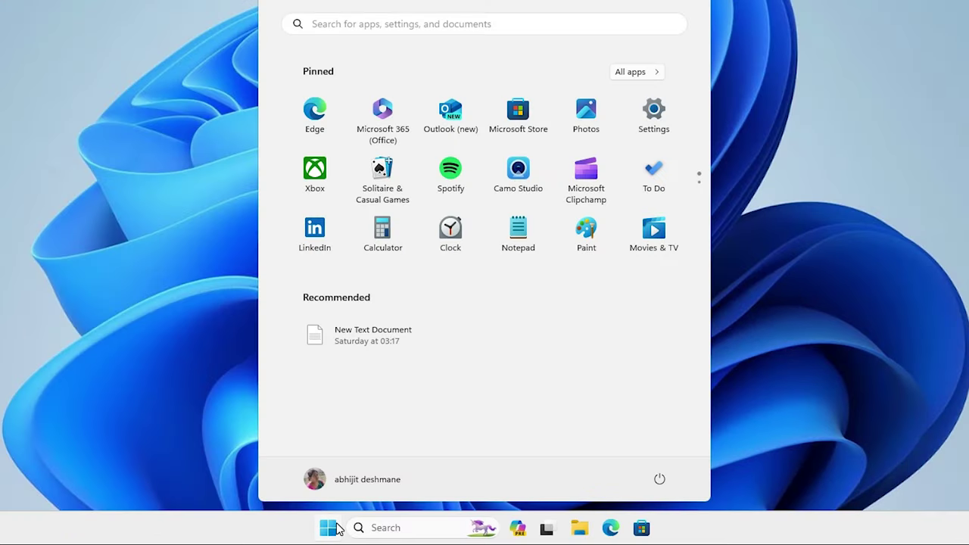
pyautogui.write('se')
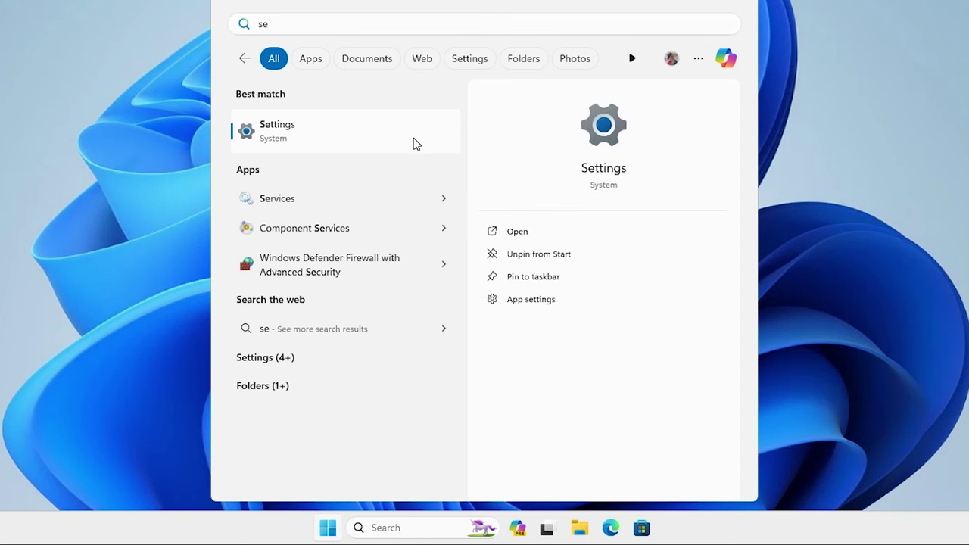
pyautogui.click(415, 142)
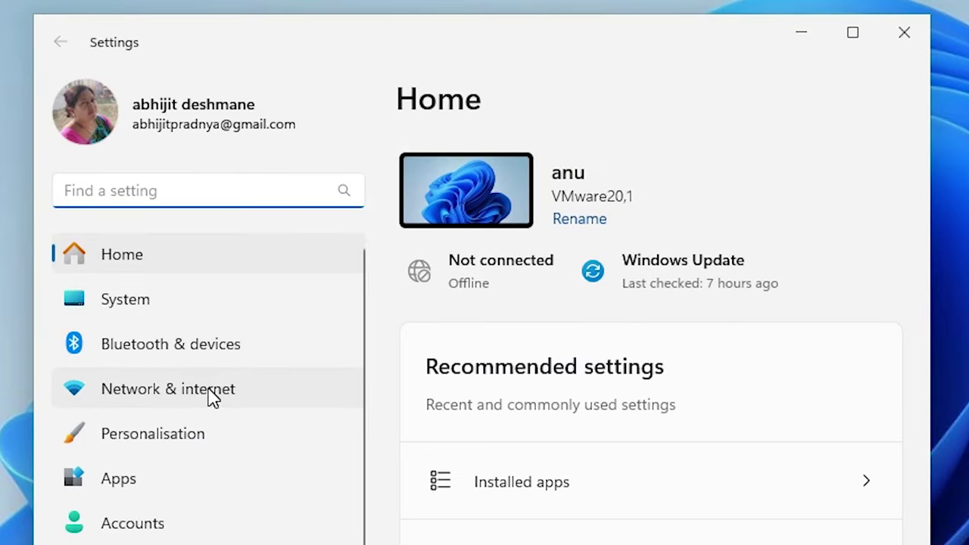
pyautogui.click(210, 397)
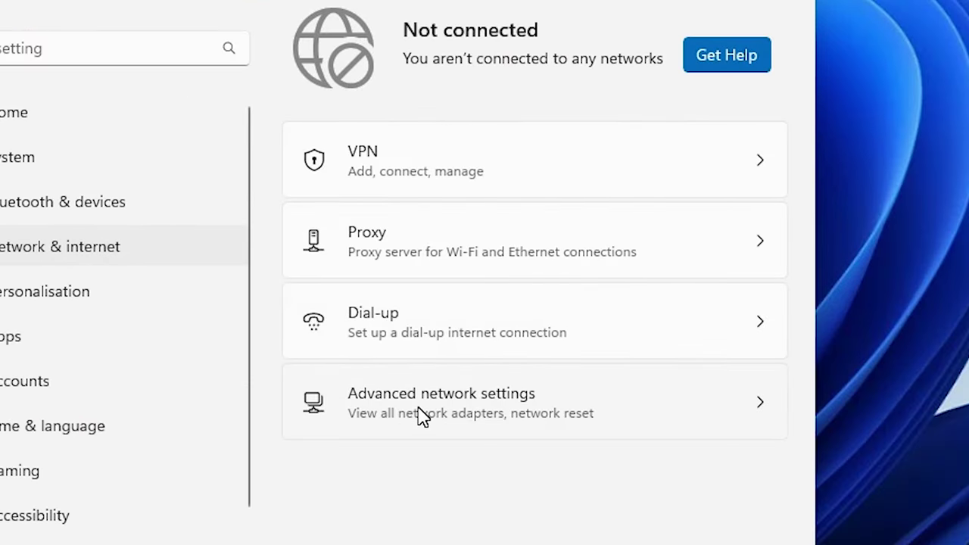
pyautogui.click(422, 419)
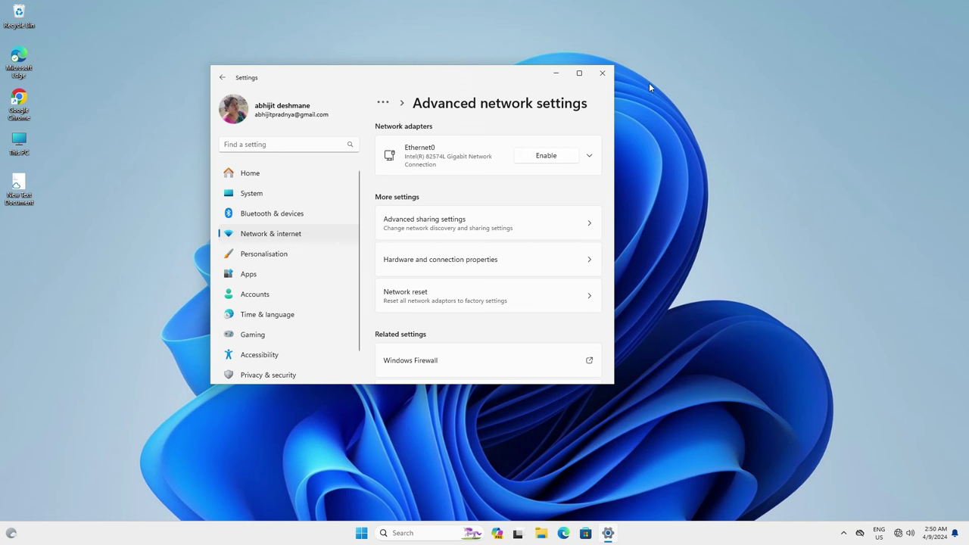
pyautogui.click(601, 73)
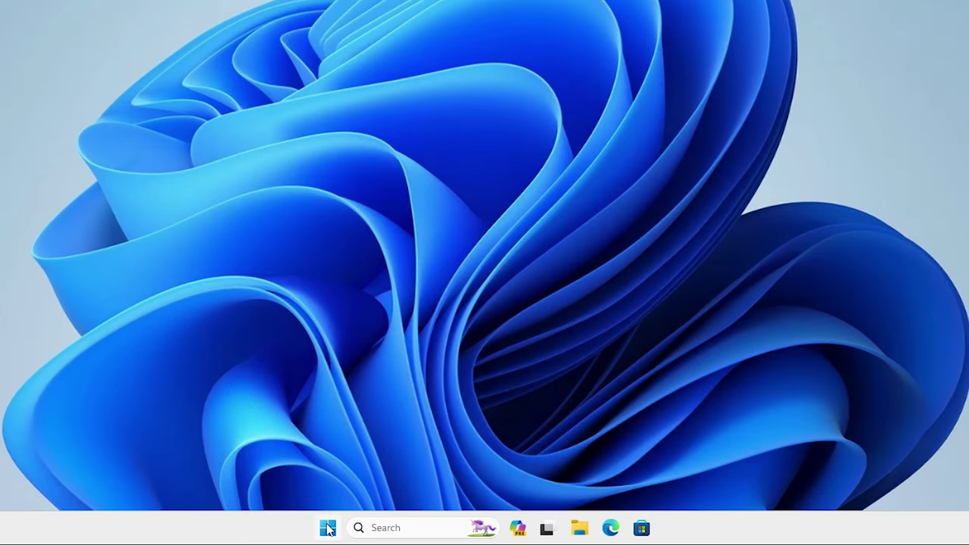
# - Find Command Prompt with the search "cmd" and run it as administrator, allowing it to make changes
pyautogui.click(328, 528)
pyautogui.write('cmd')
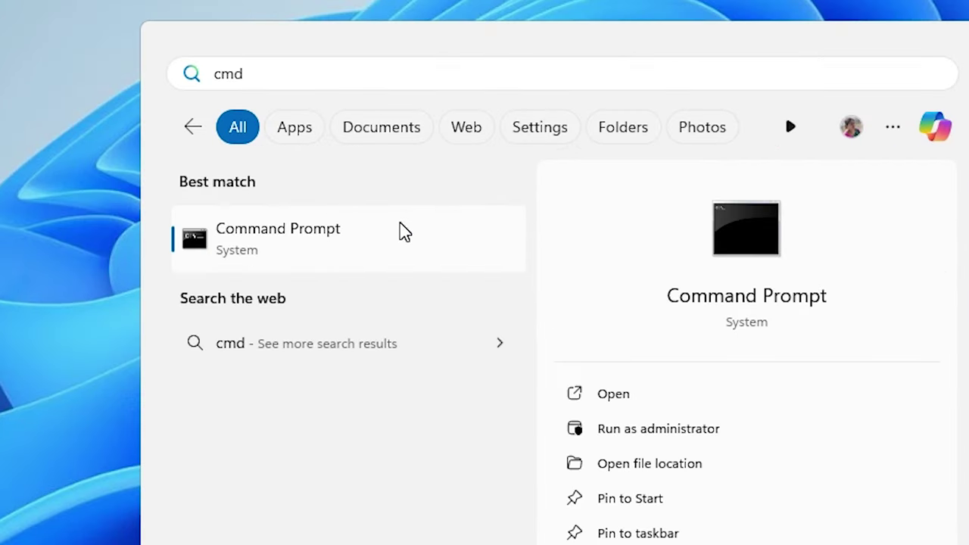
pyautogui.rightClick(395, 197)
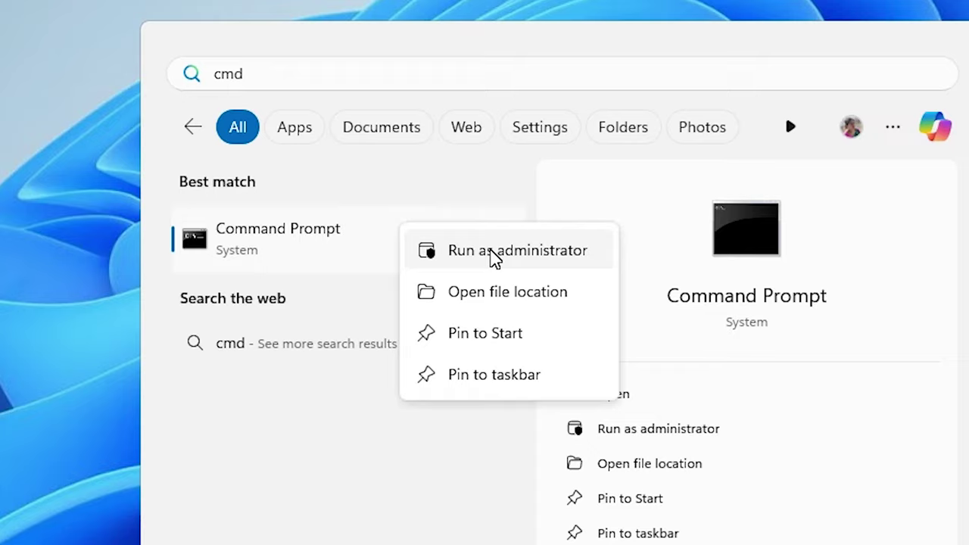
pyautogui.click(493, 251)
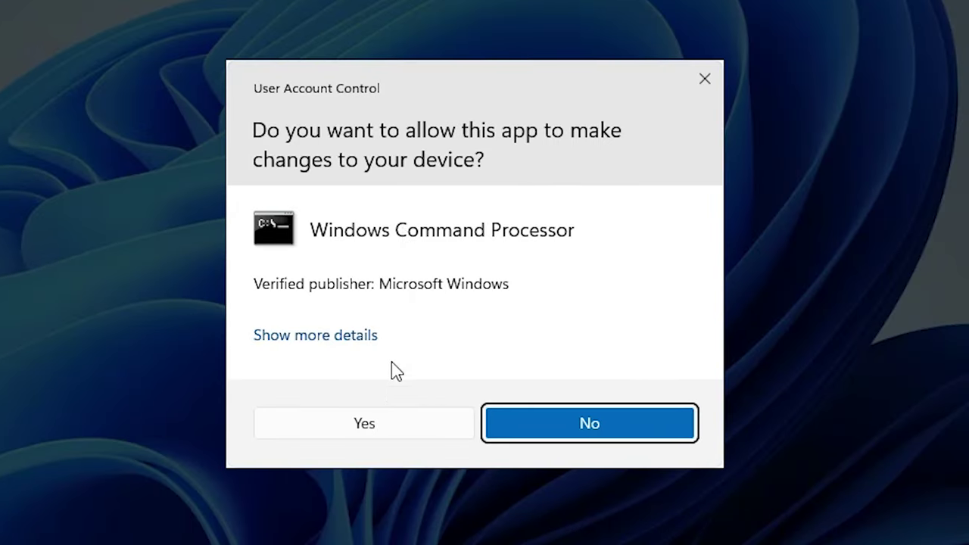
pyautogui.click(473, 454)
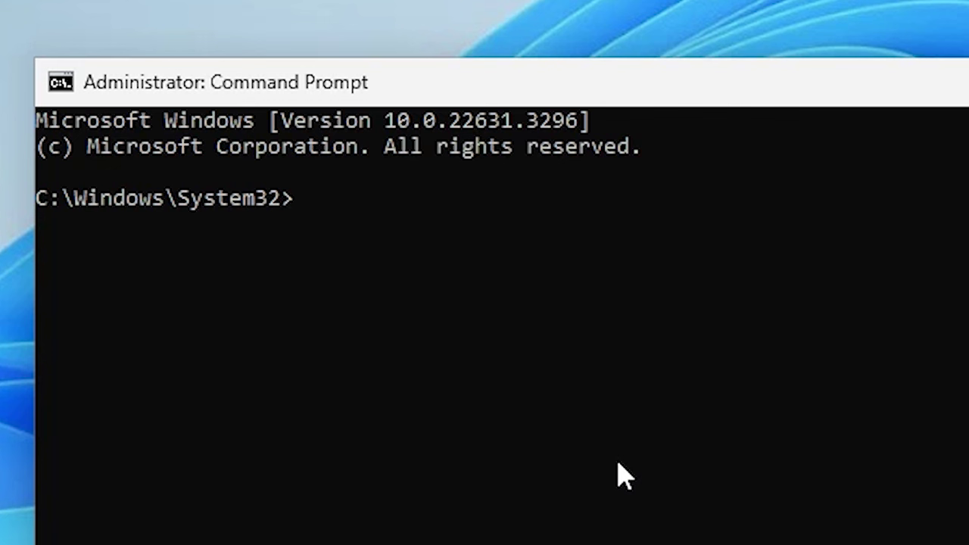
# - Run the command "ping 127.1.1.1" to test the network stack
pyautogui.write('ping ')
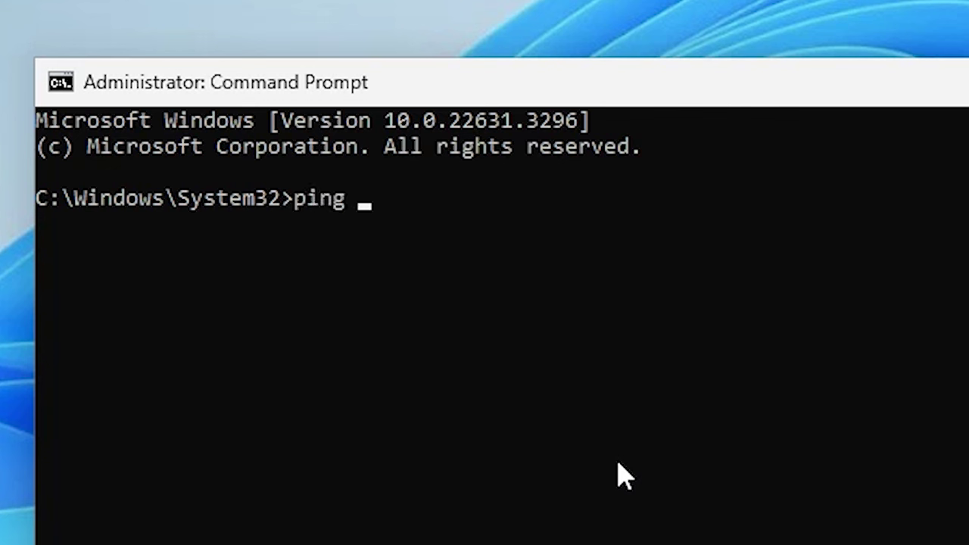
pyautogui.write('127')
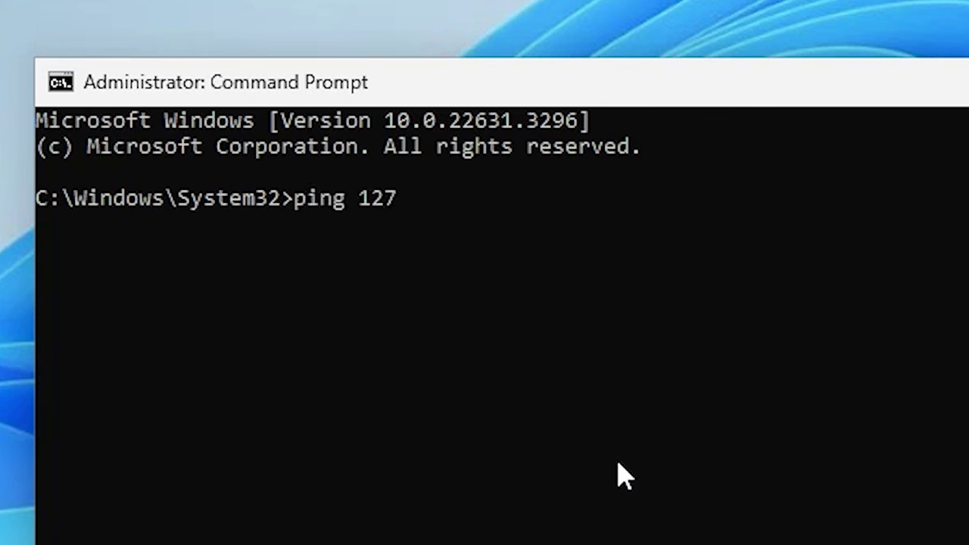
pyautogui.write('.1.1.1')
pyautogui.press('Return')
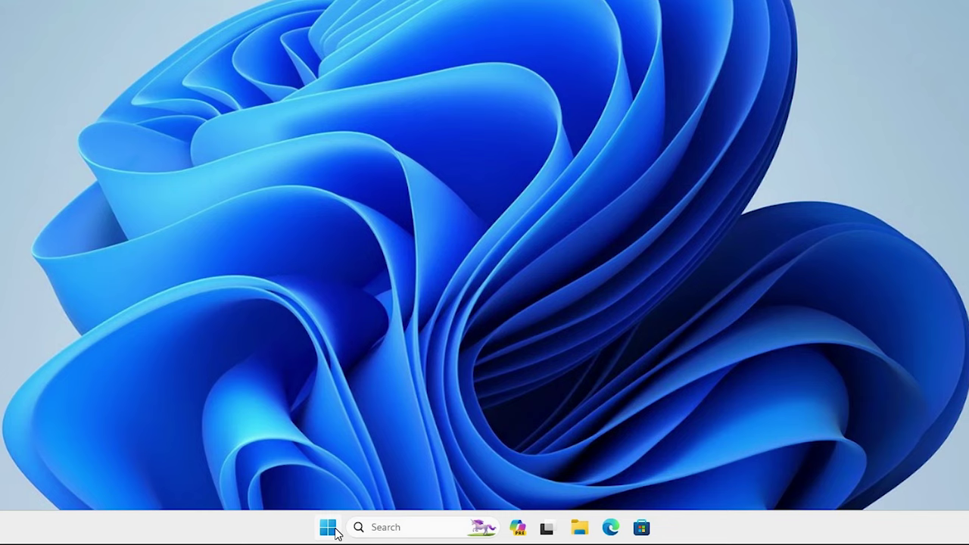
# - Open Internet Options from the Control Panel and move its window toward the centre of the desktop
pyautogui.click(374, 534)
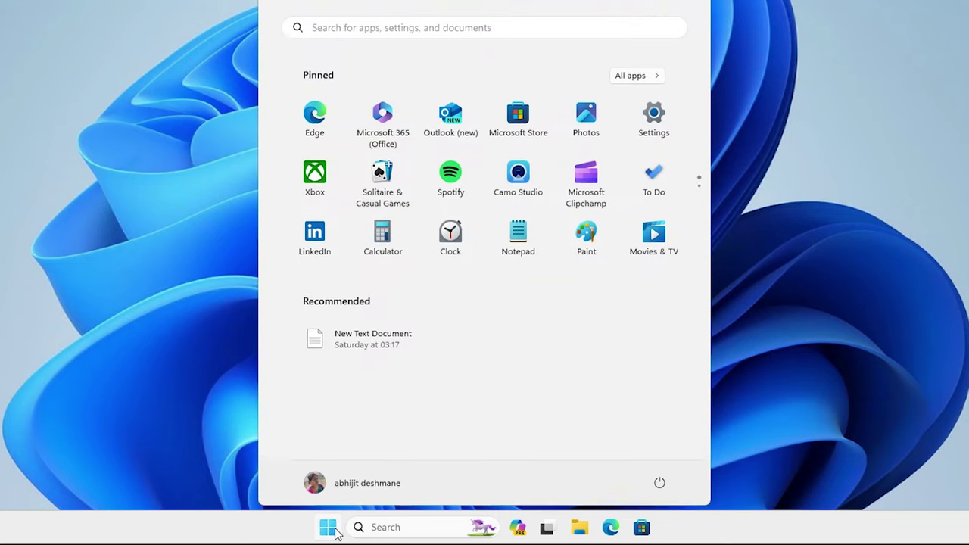
pyautogui.write('con')
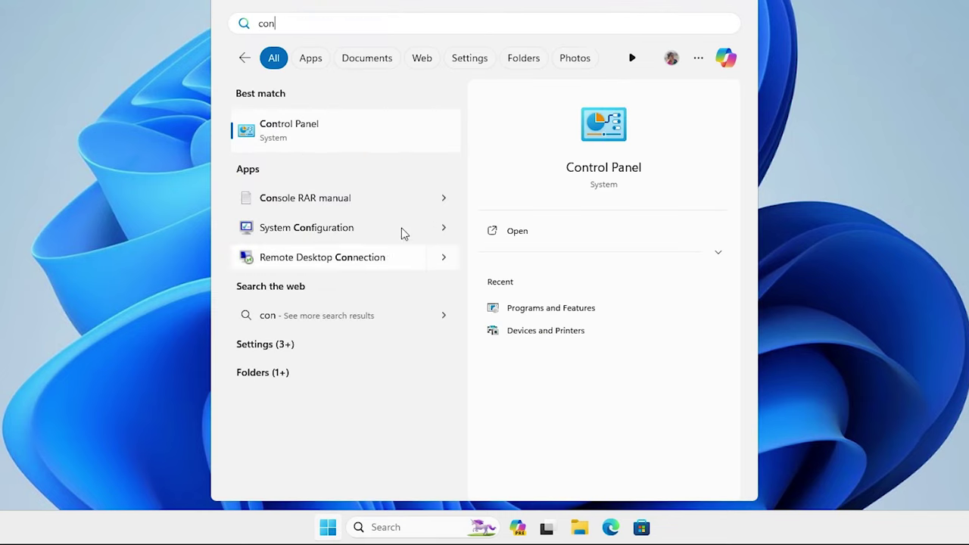
pyautogui.click(355, 143)
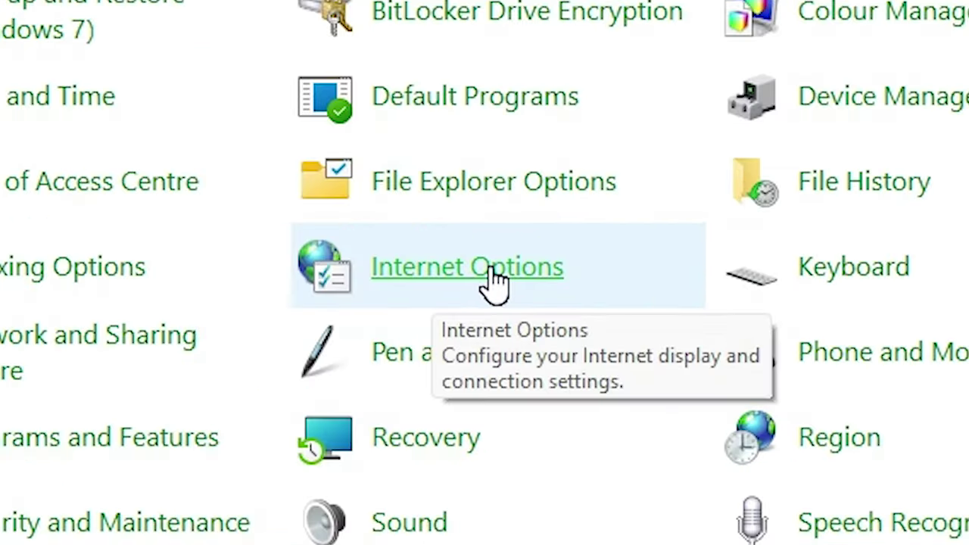
pyautogui.click(492, 280)
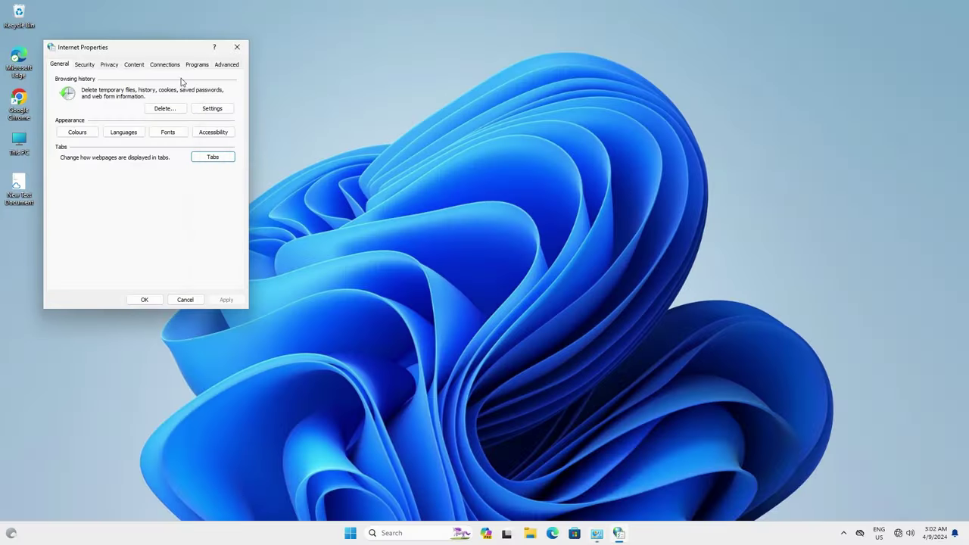
pyautogui.moveTo(163, 47); pyautogui.dragTo(492, 156)
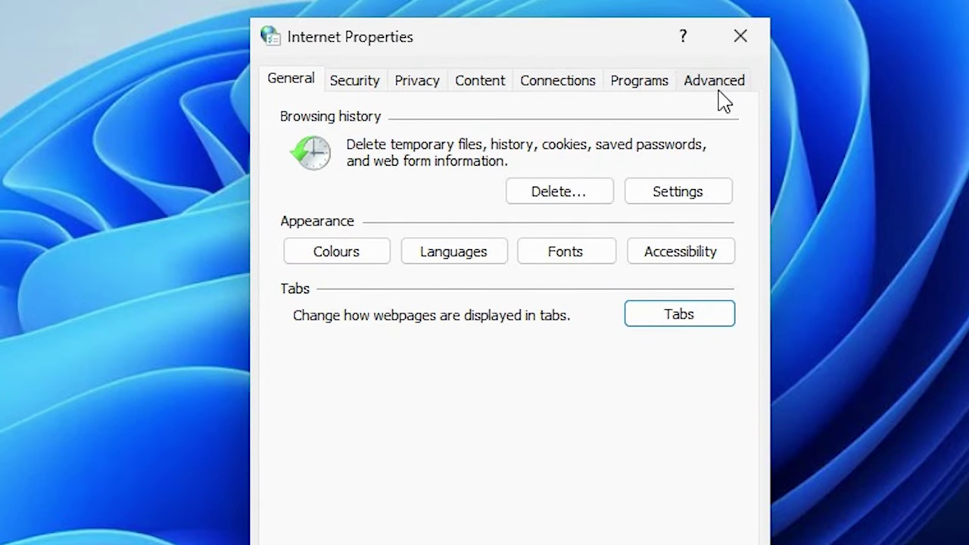
# - Restore the advanced settings in Internet Properties, apply the change and close the dialog
pyautogui.click(721, 86)
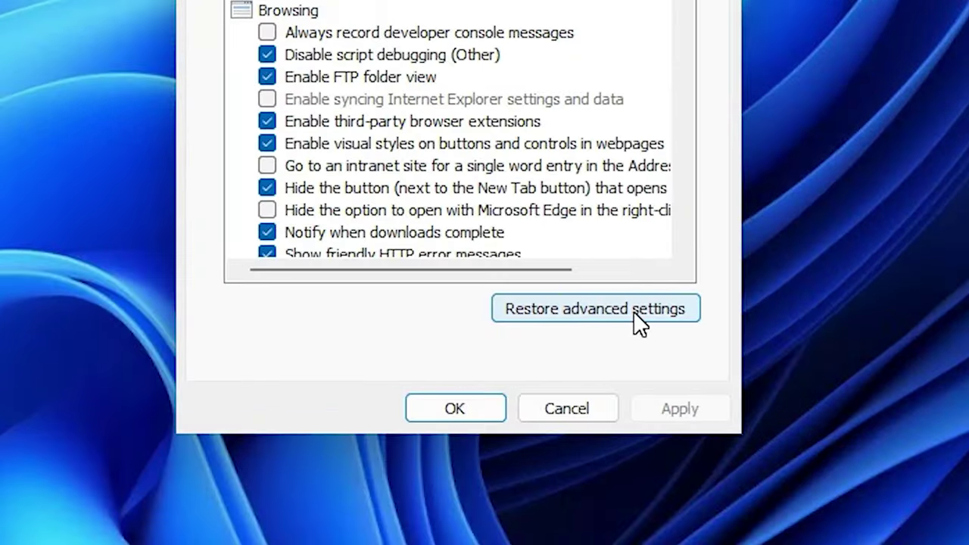
pyautogui.click(671, 310)
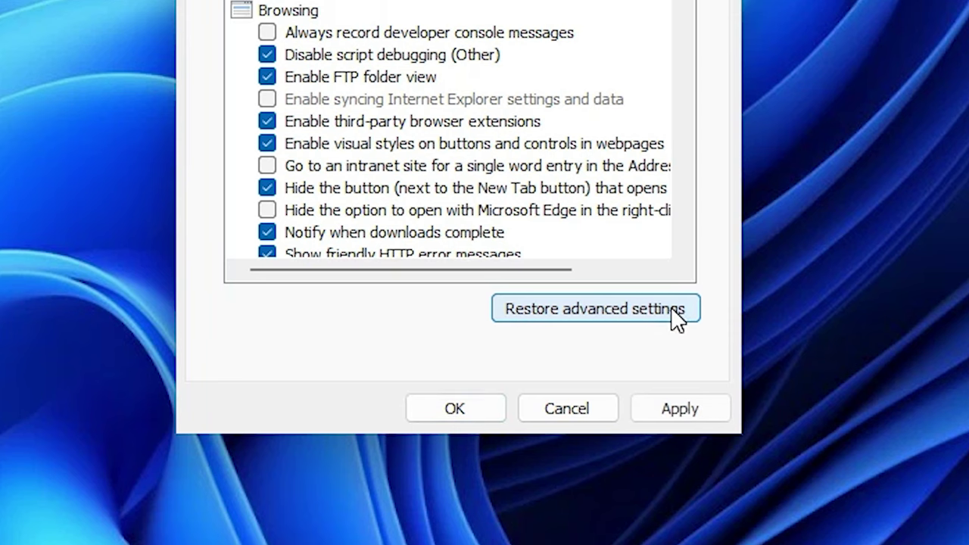
pyautogui.click(684, 401)
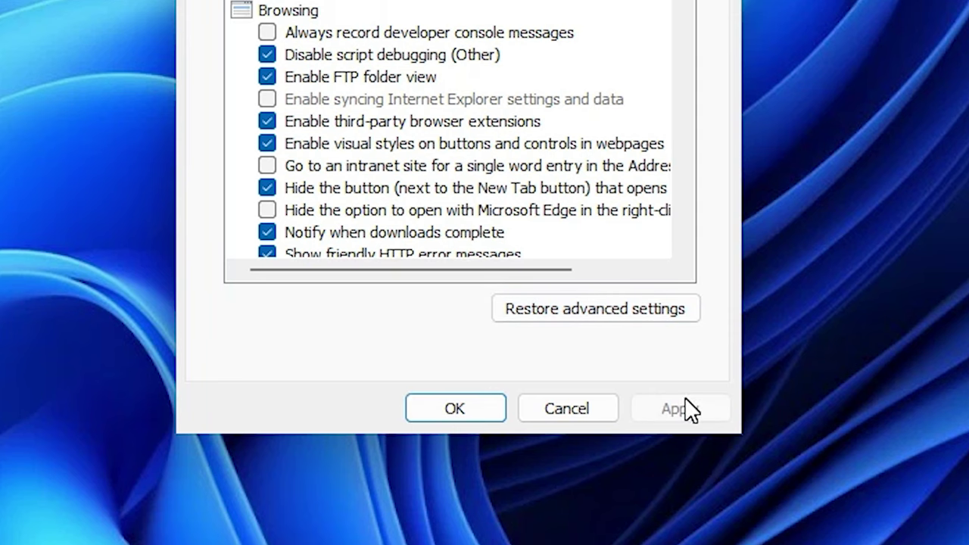
pyautogui.click(498, 407)
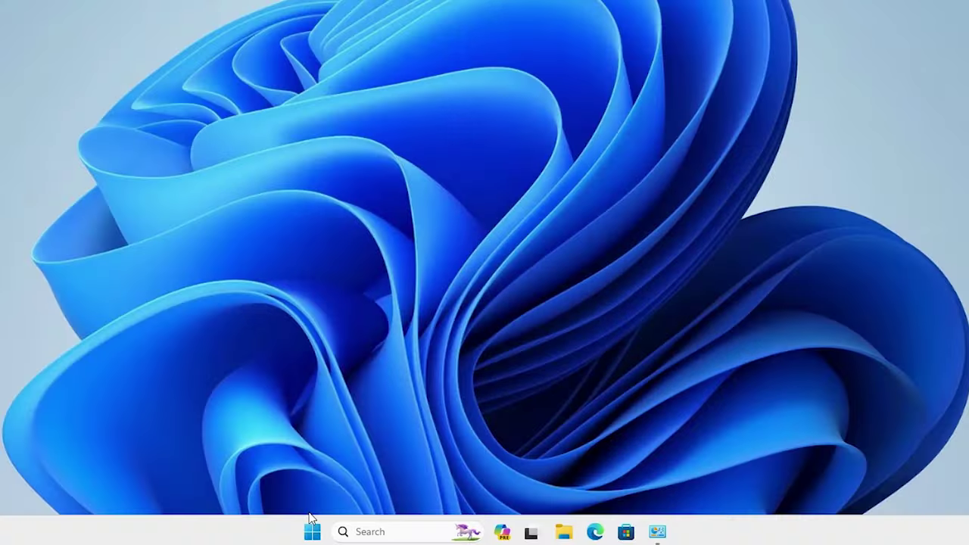
# - Restart the computer
pyautogui.click(310, 532)
pyautogui.click(659, 483)
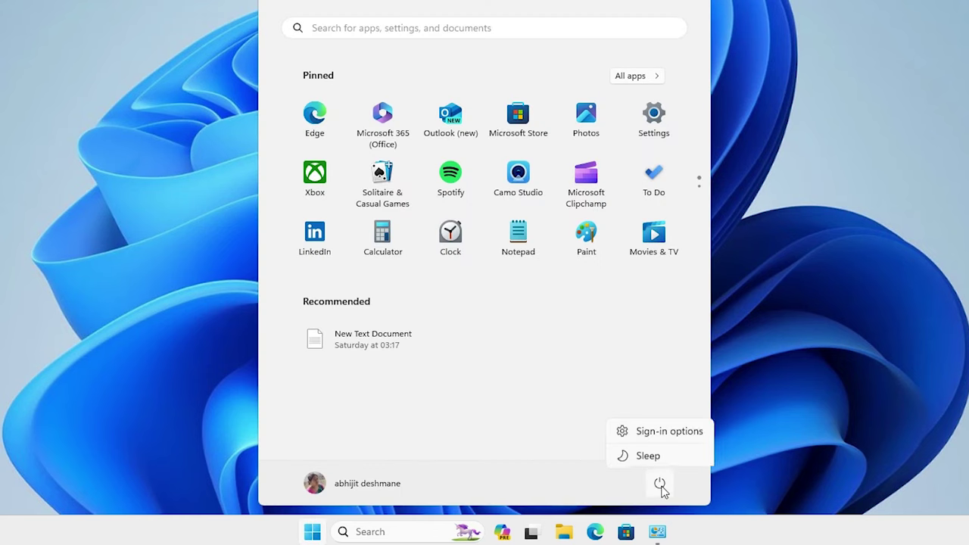
pyautogui.click(673, 452)
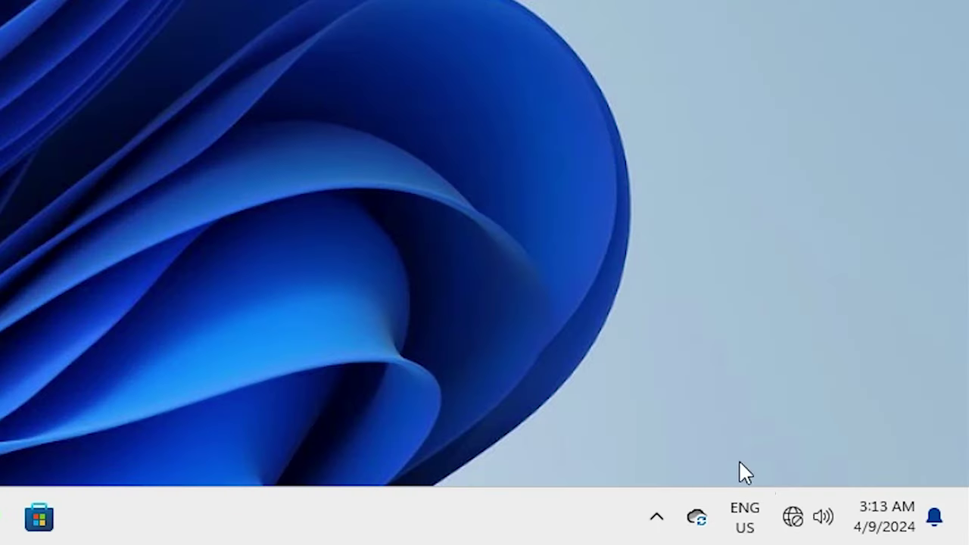
# - Recheck the quick settings for network options following the restart, and close them
pyautogui.click(795, 519)
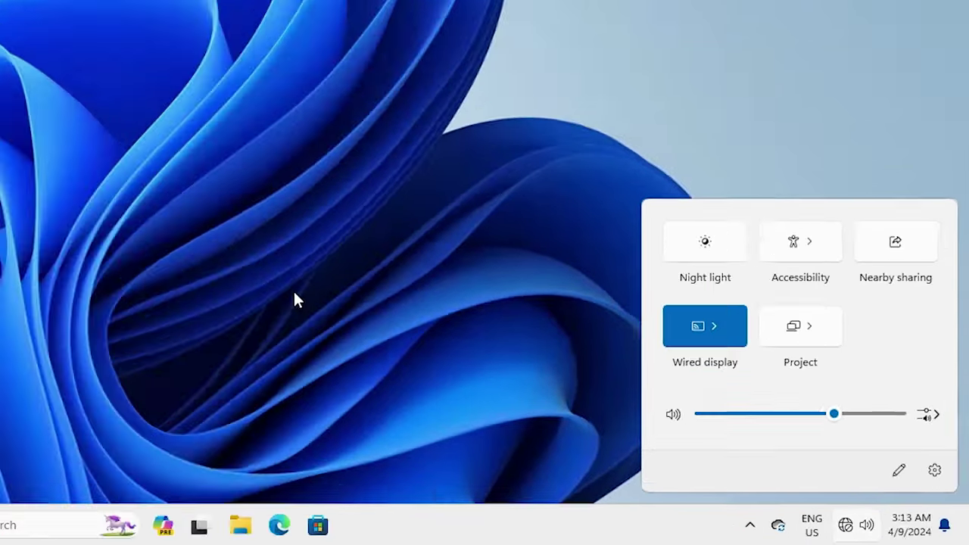
pyautogui.click(563, 398)
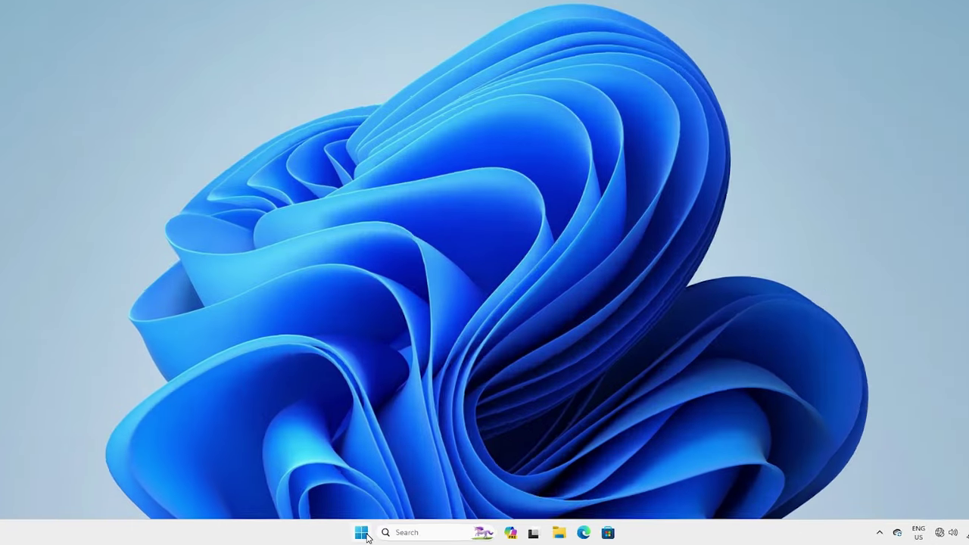
# - Search for the Services console, open it and move its window toward the centre of the desktop
pyautogui.click(374, 533)
pyautogui.write('se')
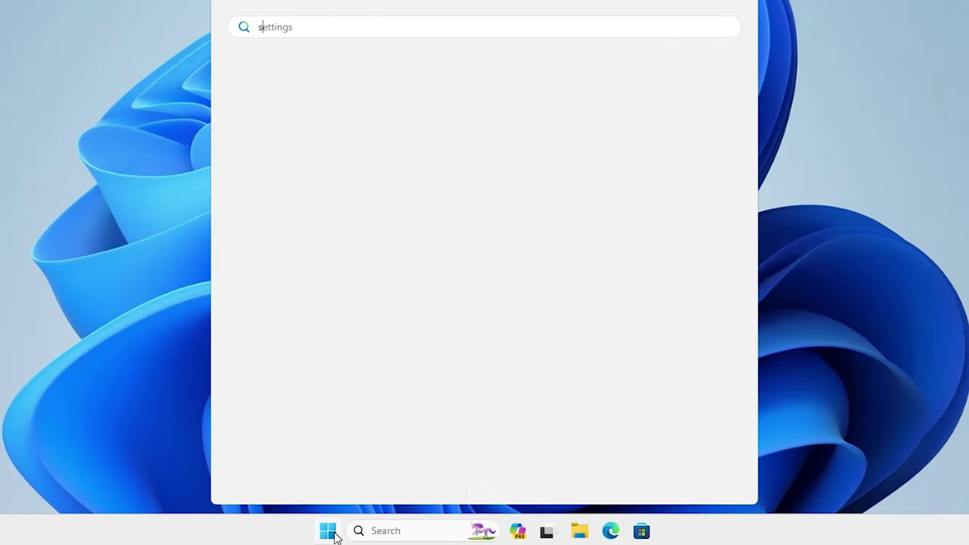
pyautogui.write('r')
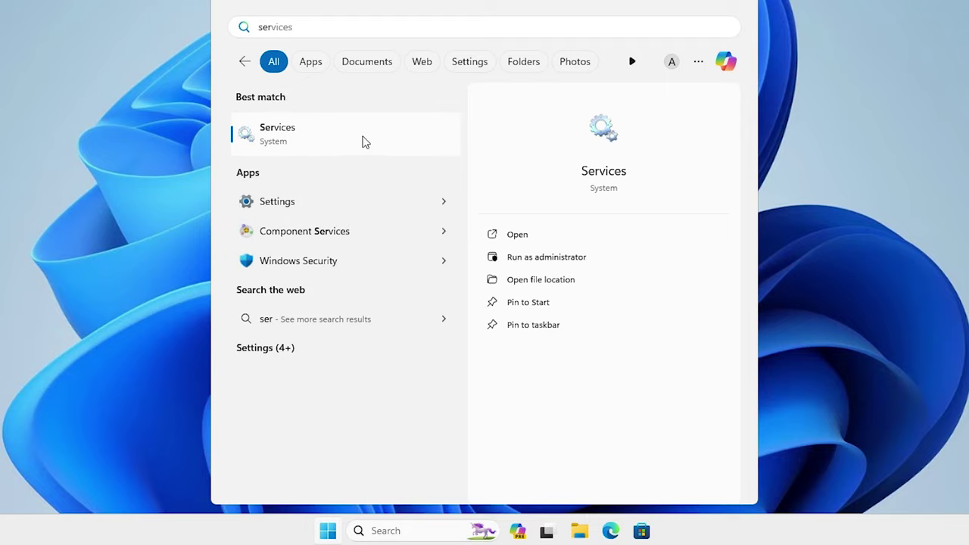
pyautogui.click(363, 141)
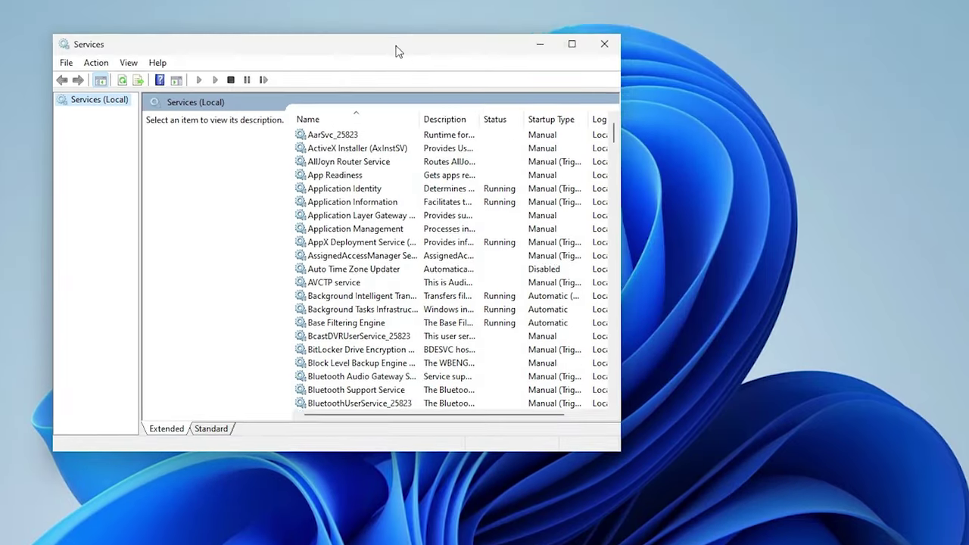
pyautogui.moveTo(397, 52); pyautogui.dragTo(499, 98)
# - Locate the WLAN AutoConfig service in the services list and open its properties
pyautogui.click(506, 276)
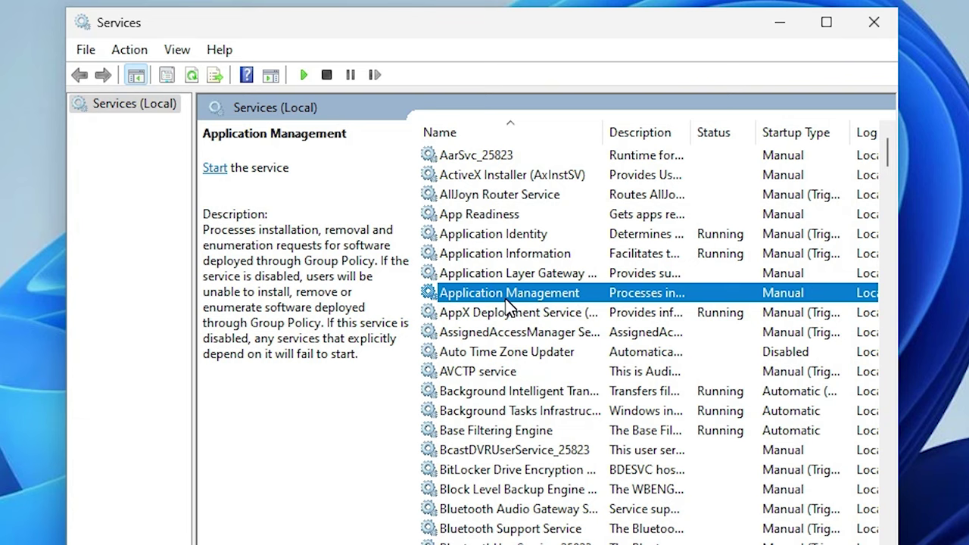
pyautogui.press('w')
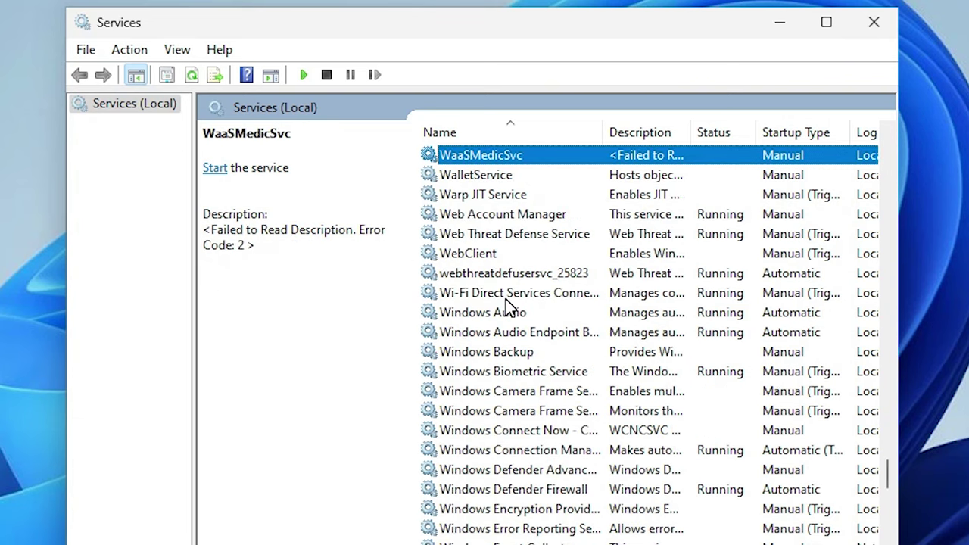
pyautogui.press('w')
pyautogui.press('l')
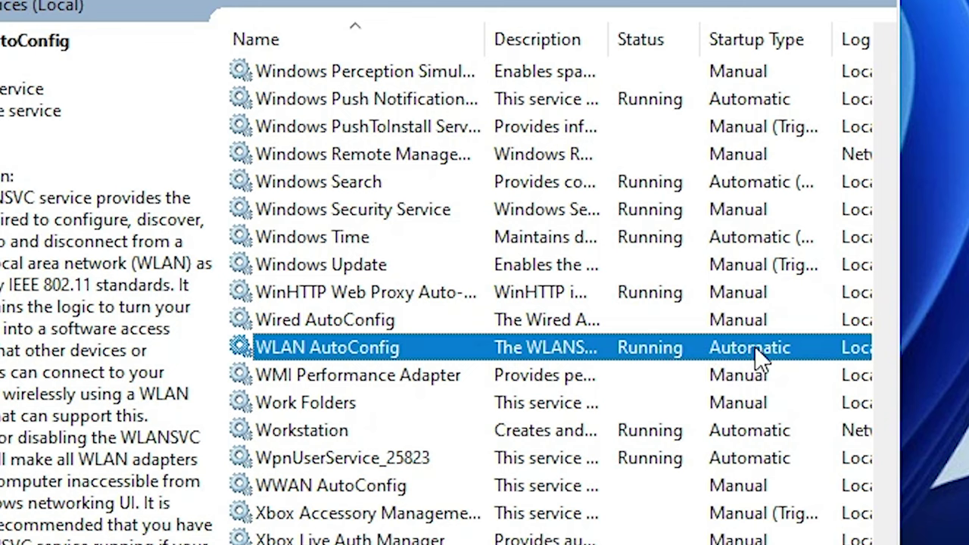
pyautogui.rightClick(307, 346)
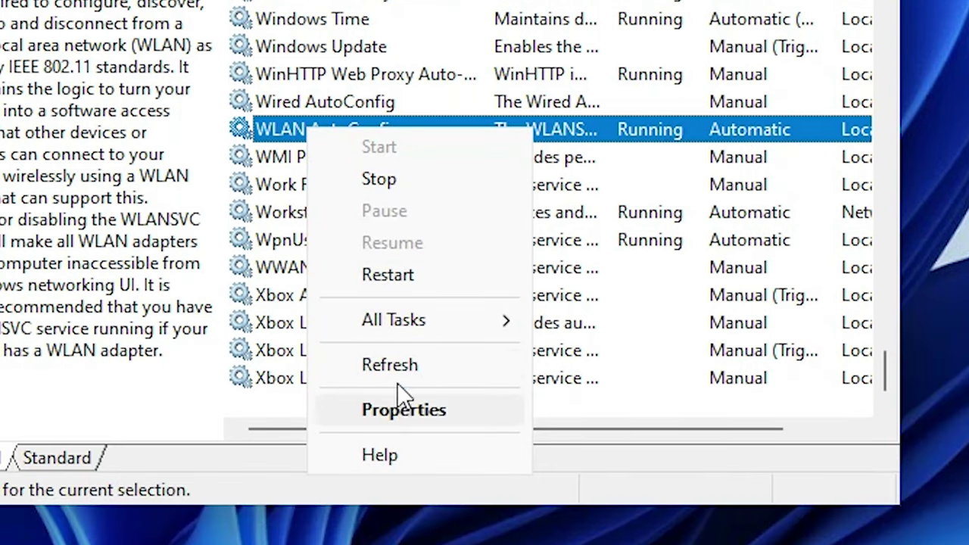
pyautogui.click(405, 407)
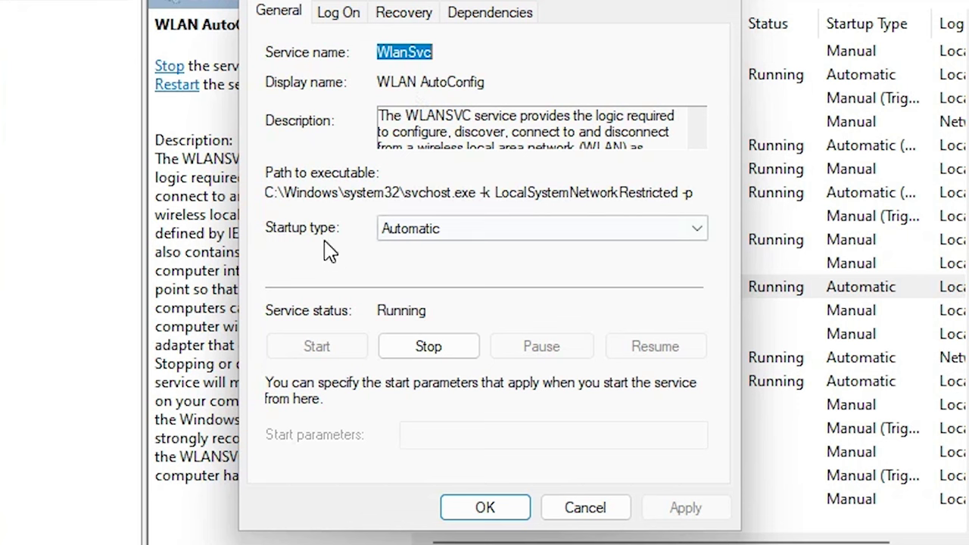
# - Set the WLAN AutoConfig startup type to Automatic, apply the change, and close the properties and the Services console
pyautogui.click(463, 231)
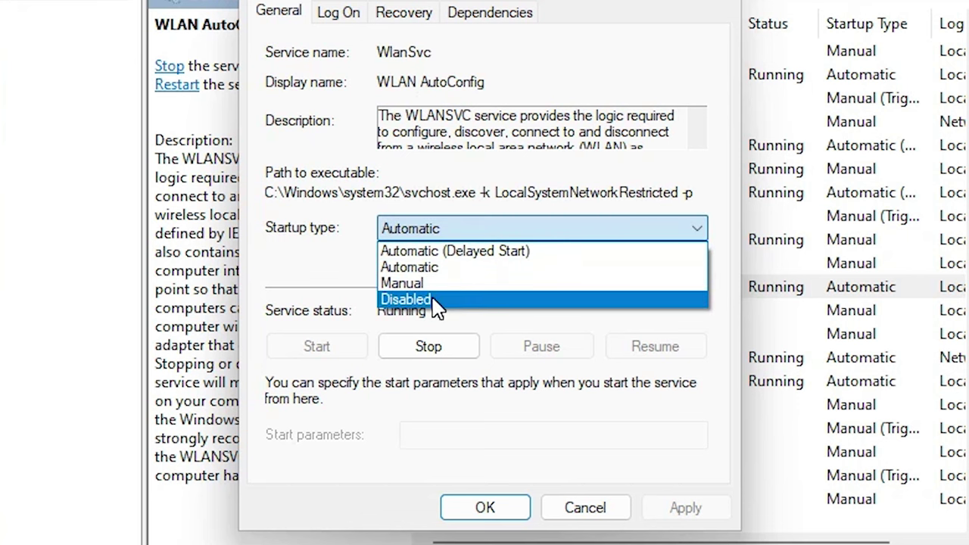
pyautogui.click(442, 267)
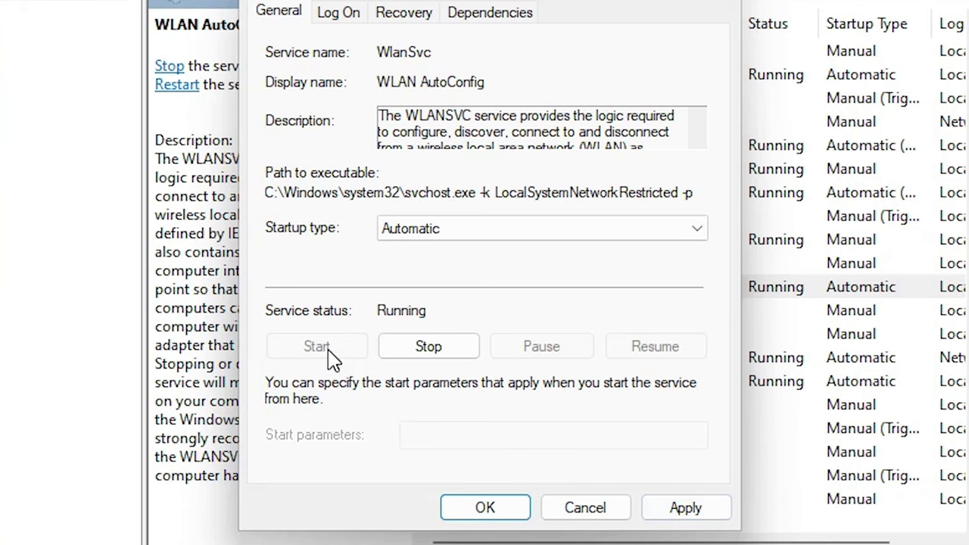
pyautogui.click(719, 512)
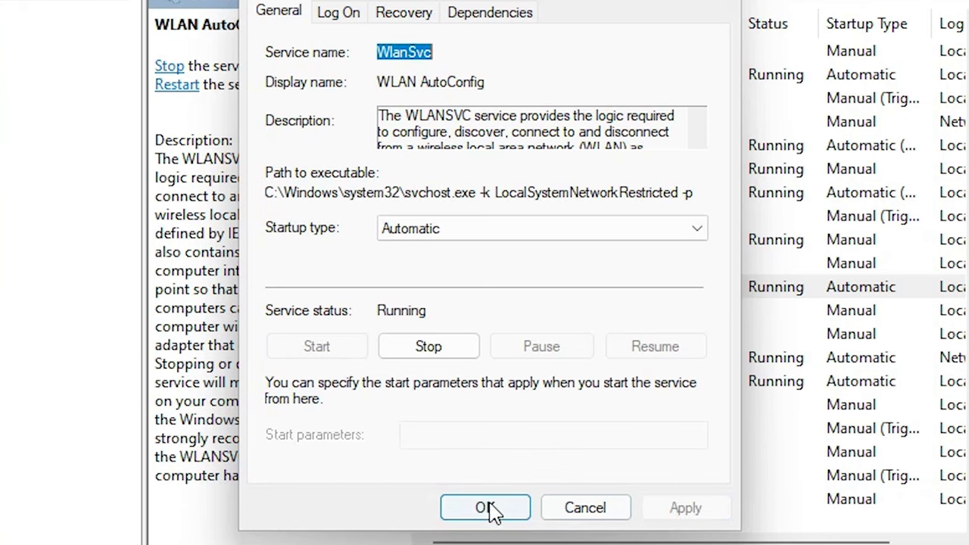
pyautogui.click(490, 511)
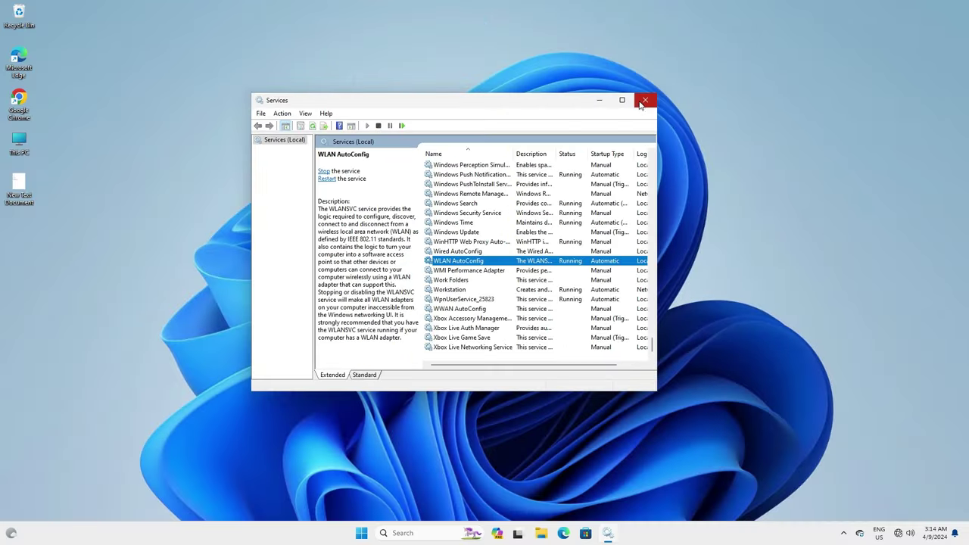
pyautogui.click(644, 100)
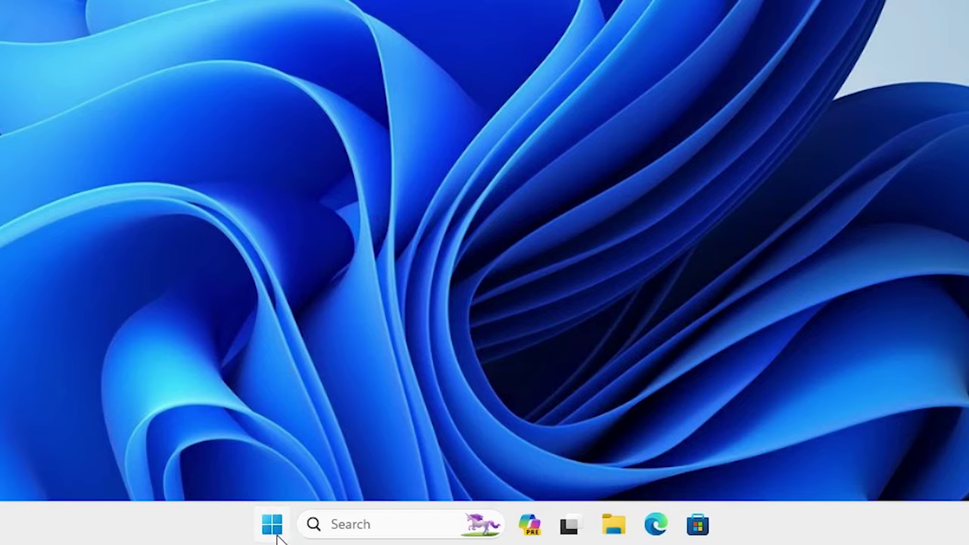
# - Restart the computer and recheck the quick settings for a Wi-Fi option
pyautogui.click(361, 533)
pyautogui.click(724, 461)
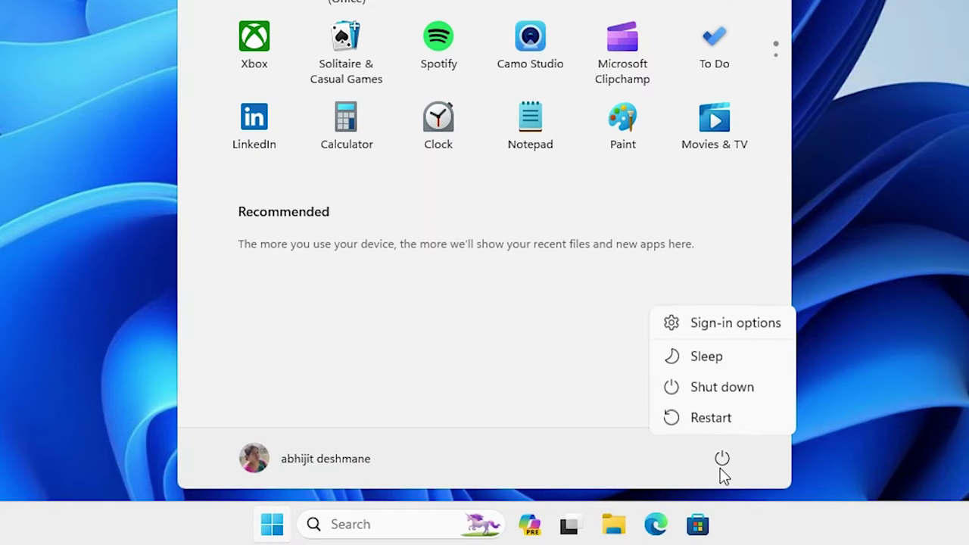
pyautogui.click(747, 421)
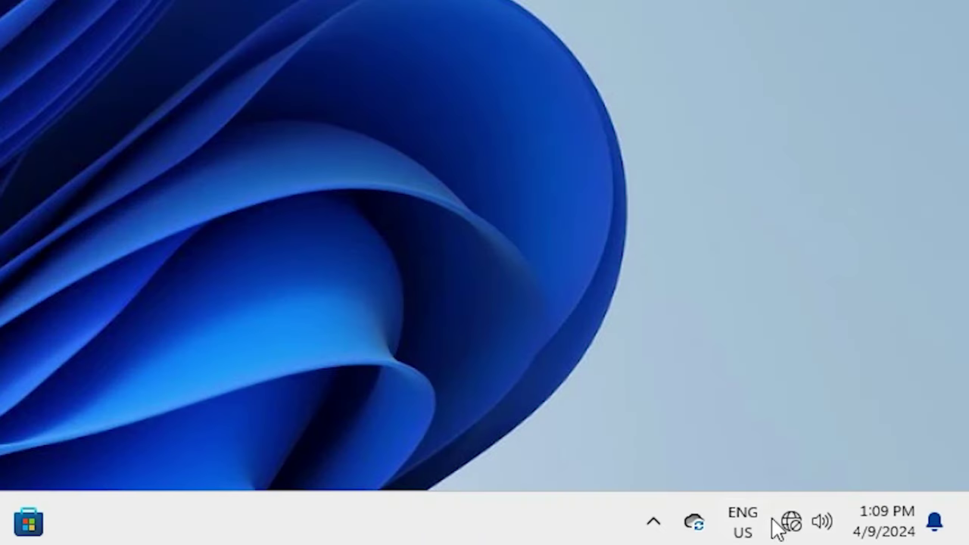
pyautogui.click(796, 528)
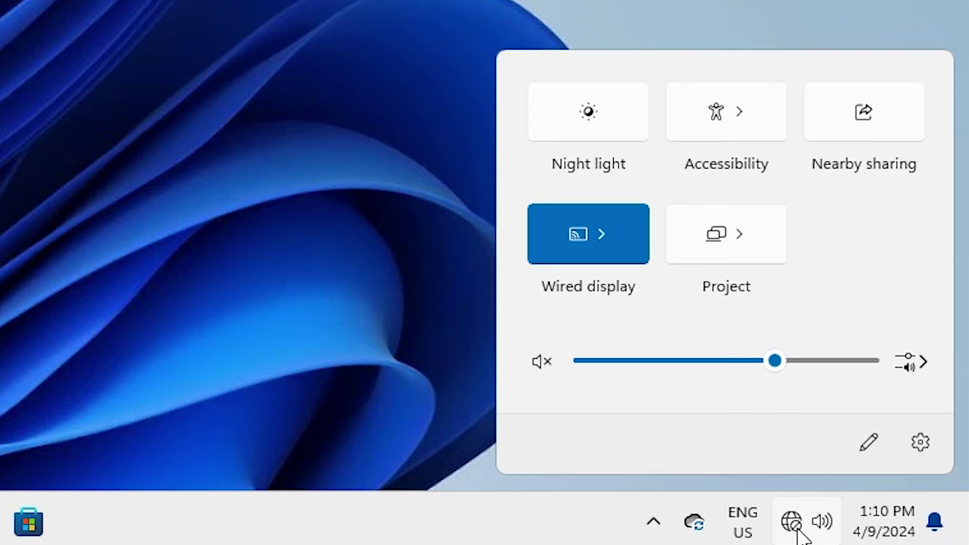
pyautogui.press('Escape')
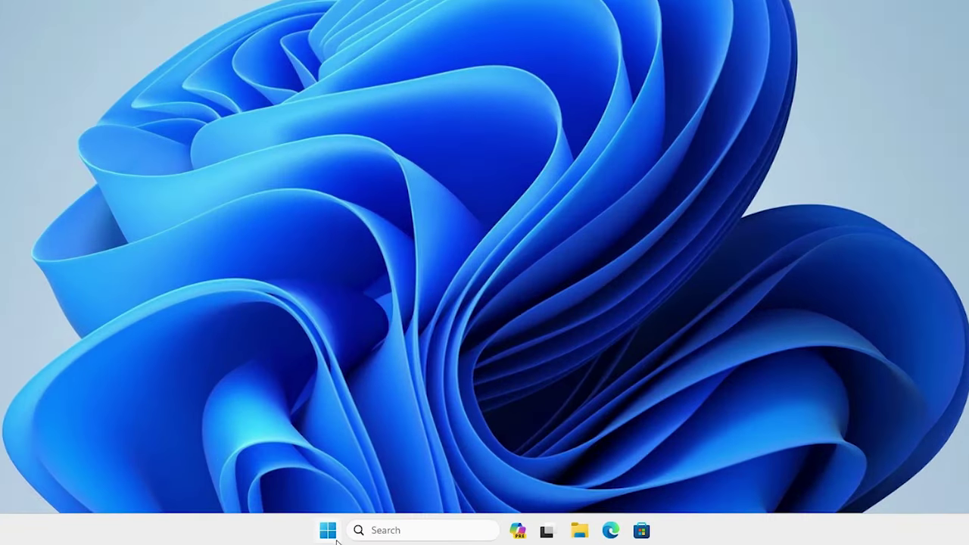
# - Open the adapter settings from the Network and Sharing Centre in Control Panel
pyautogui.click(375, 535)
pyautogui.write('c')
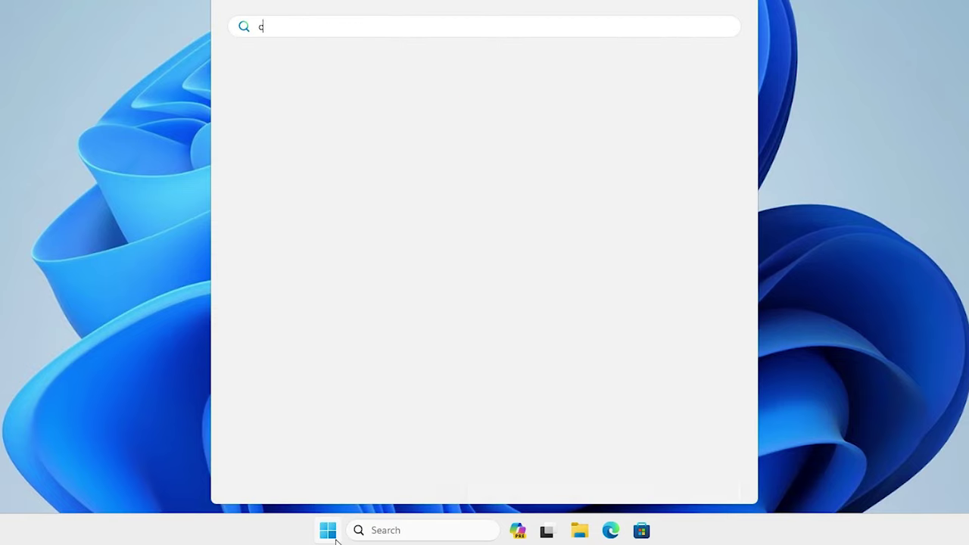
pyautogui.write('o')
pyautogui.click(330, 146)
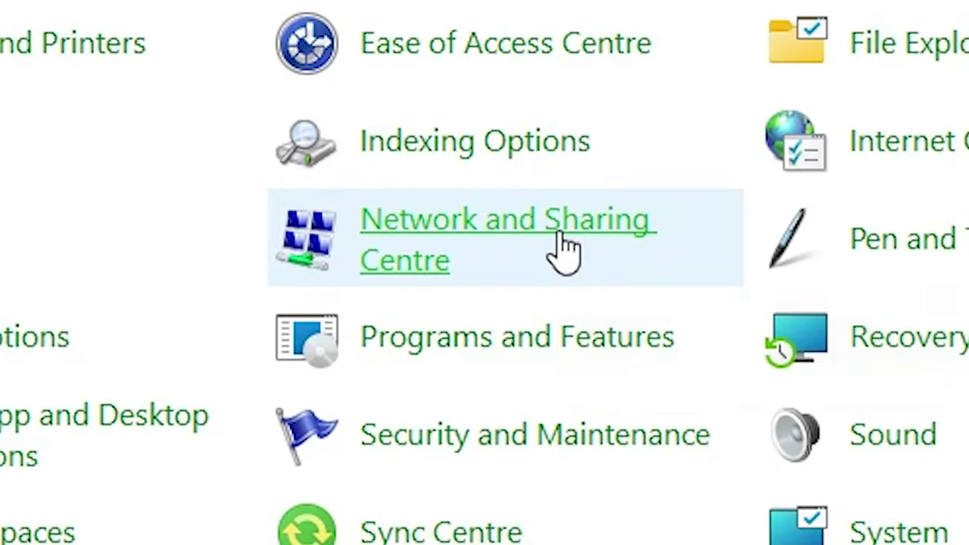
pyautogui.click(562, 246)
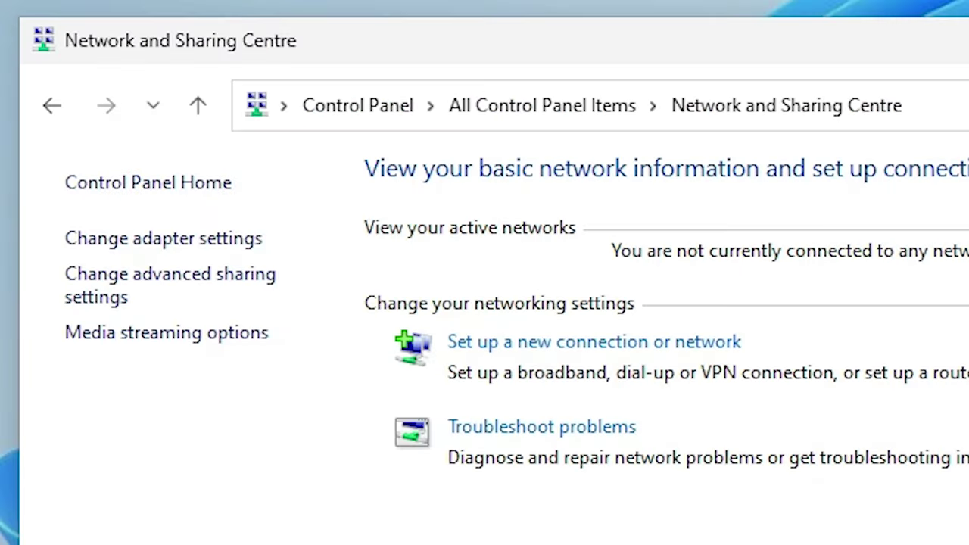
pyautogui.click(219, 247)
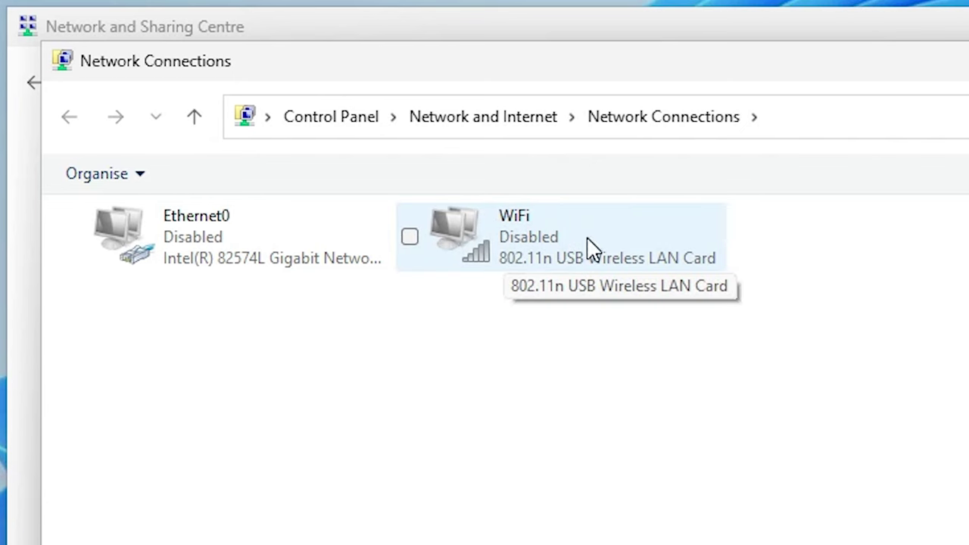
# - Enable the WiFi adapter and show the available Wi-Fi networks from the quick settings
pyautogui.rightClick(532, 240)
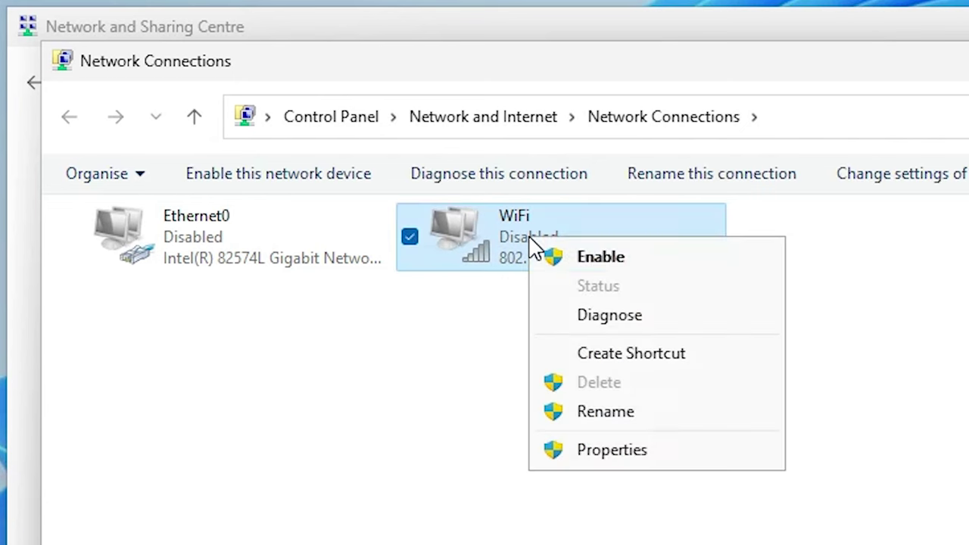
pyautogui.click(633, 265)
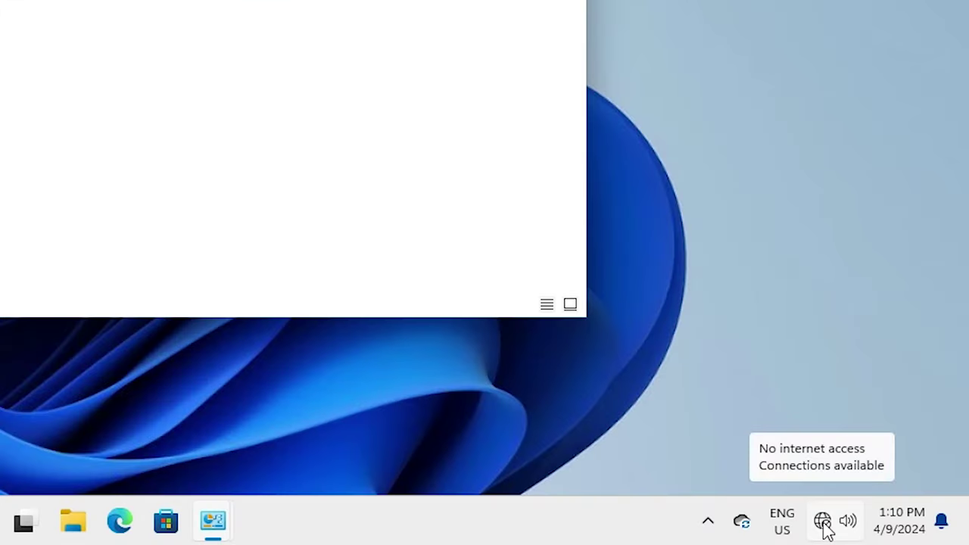
pyautogui.click(822, 523)
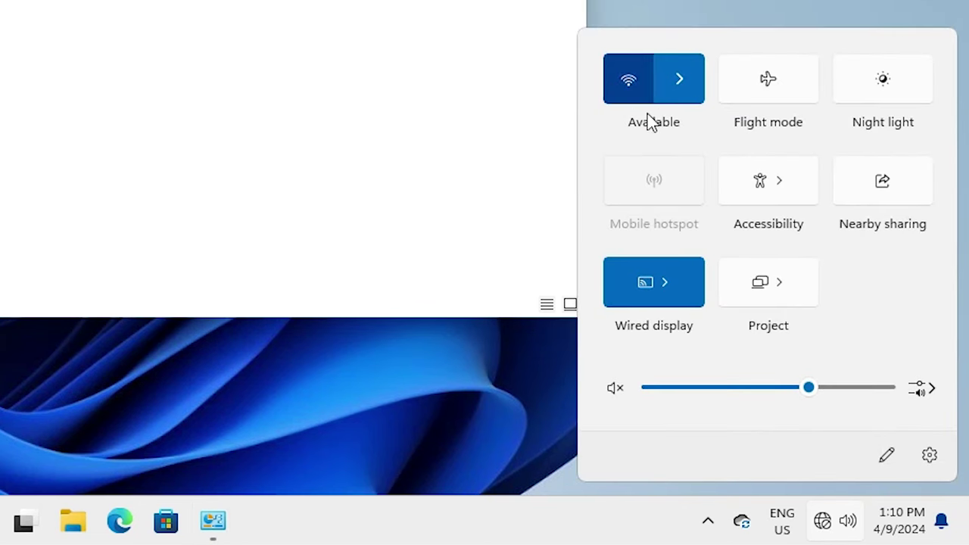
pyautogui.click(695, 89)
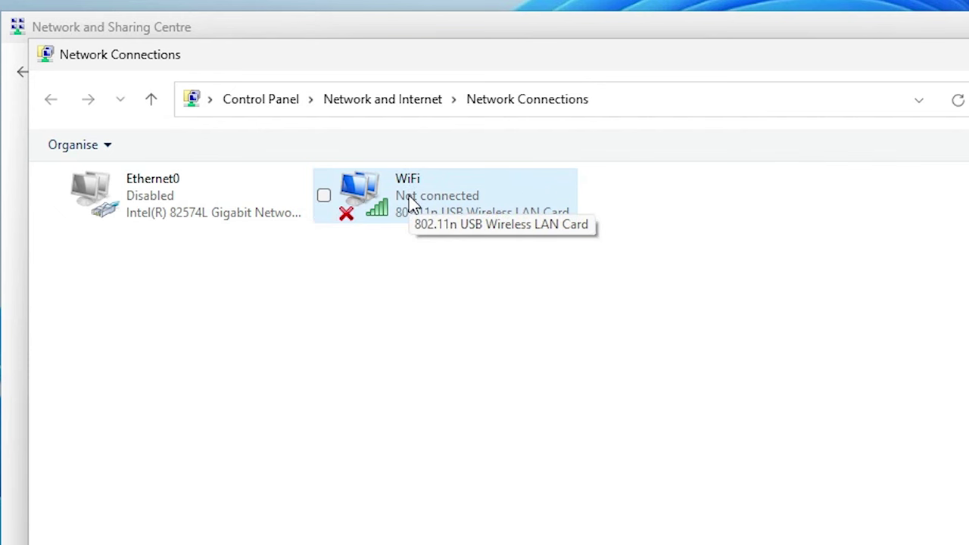
# - Disable the WiFi adapter in Network Connections and enable it again
pyautogui.rightClick(420, 214)
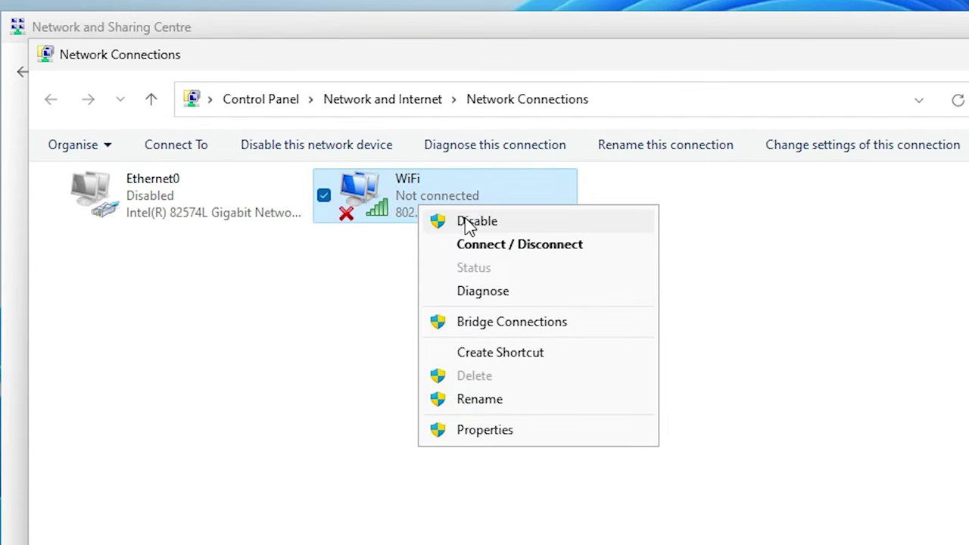
pyautogui.click(472, 220)
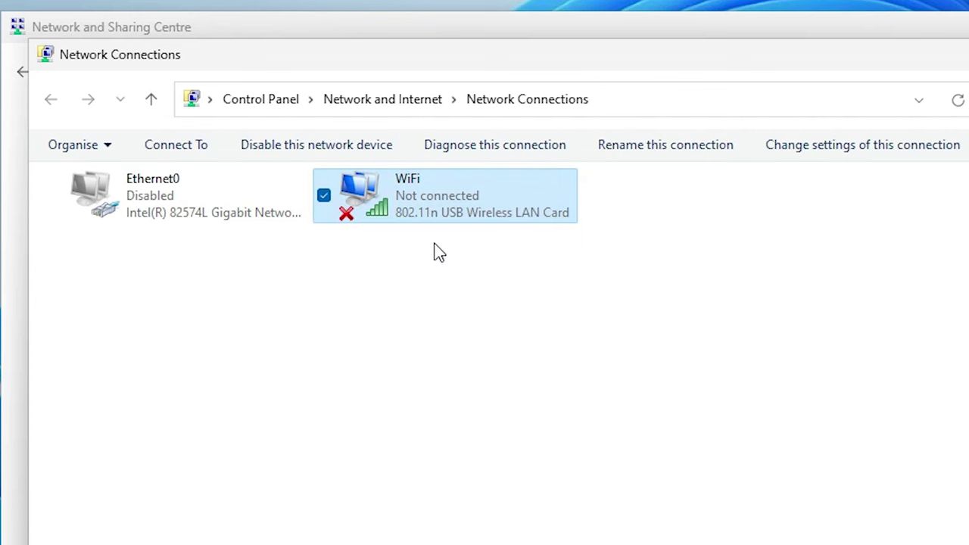
pyautogui.rightClick(412, 204)
pyautogui.click(488, 227)
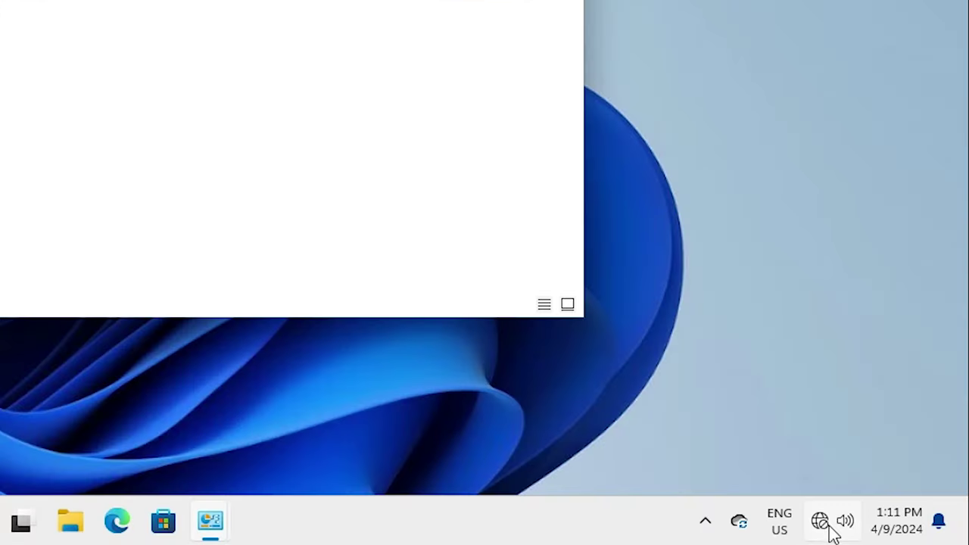
# - Check the available Wi-Fi networks in the quick settings, and close the list and both network windows
pyautogui.moveTo(828, 526)
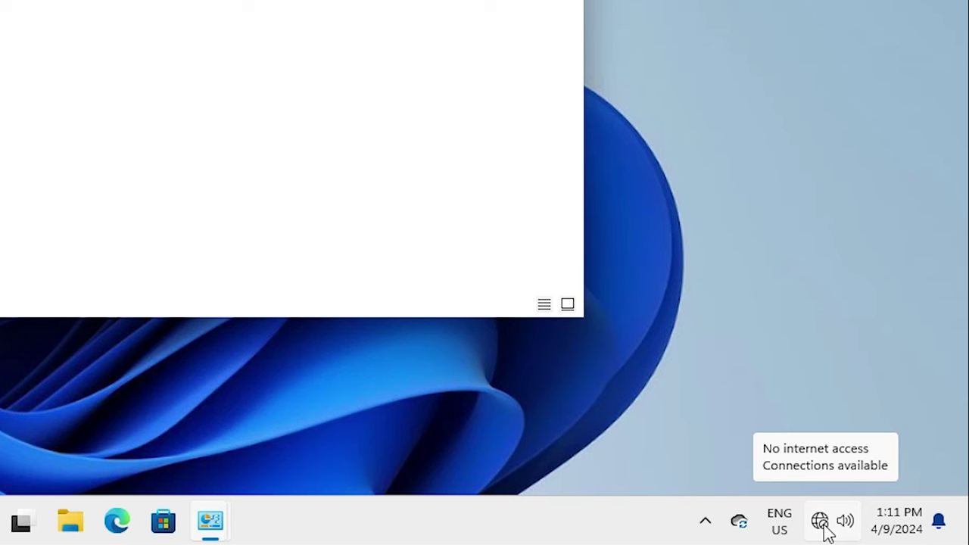
pyautogui.click(825, 529)
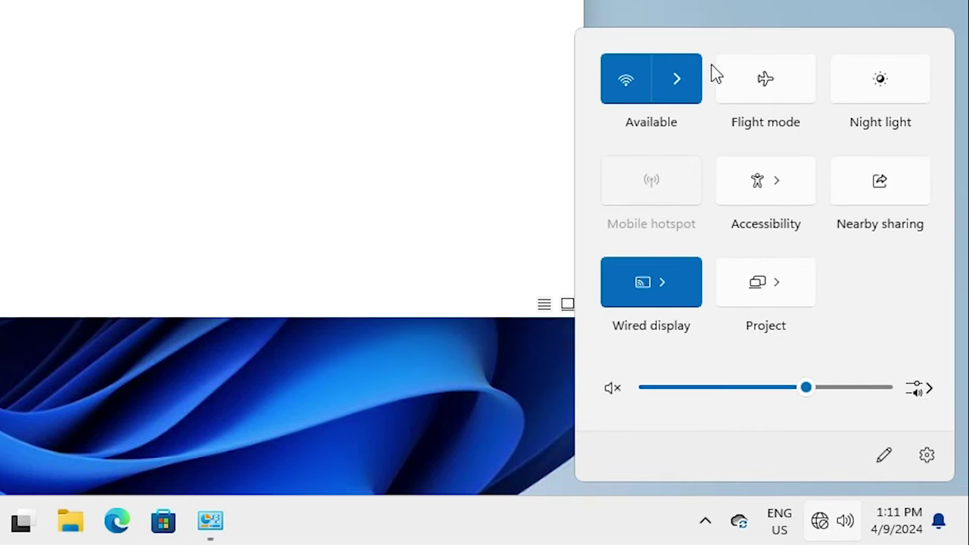
pyautogui.click(678, 97)
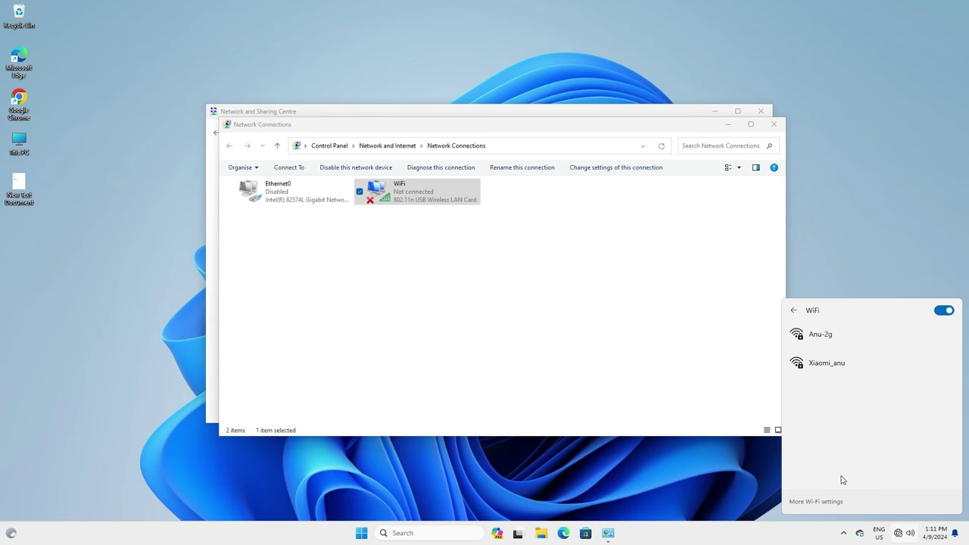
pyautogui.click(897, 532)
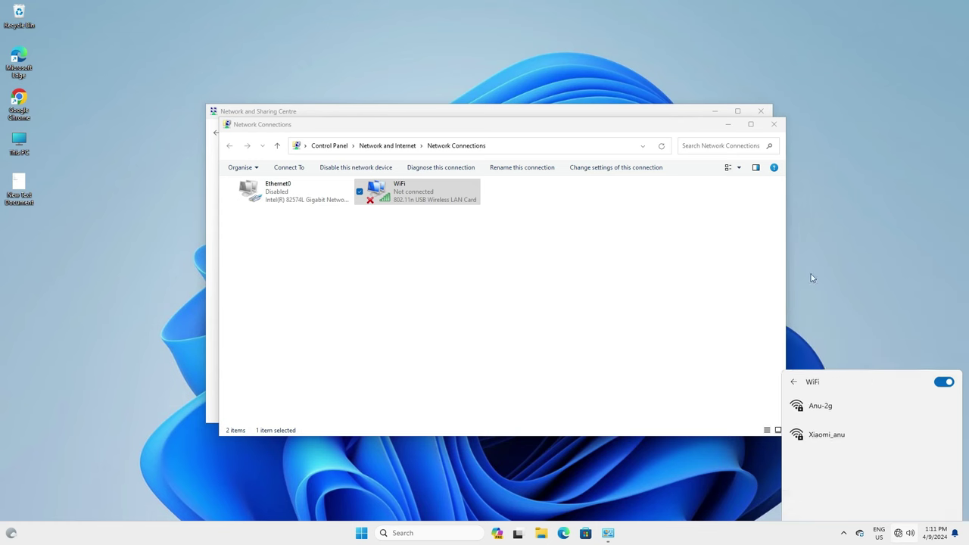
pyautogui.click(772, 124)
pyautogui.click(765, 115)
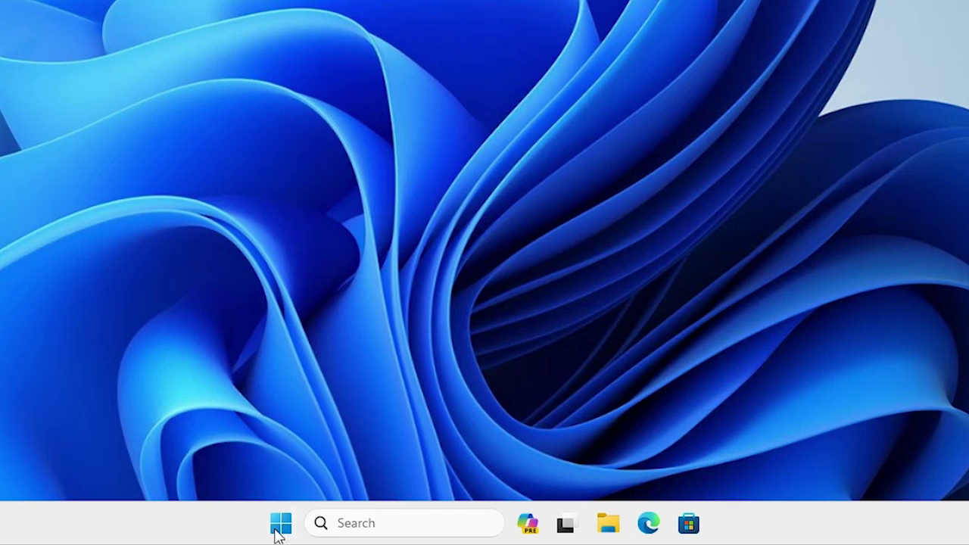
# - Open Device Manager, move its window toward the centre of the desktop and expand the Network adapters category
pyautogui.rightClick(282, 523)
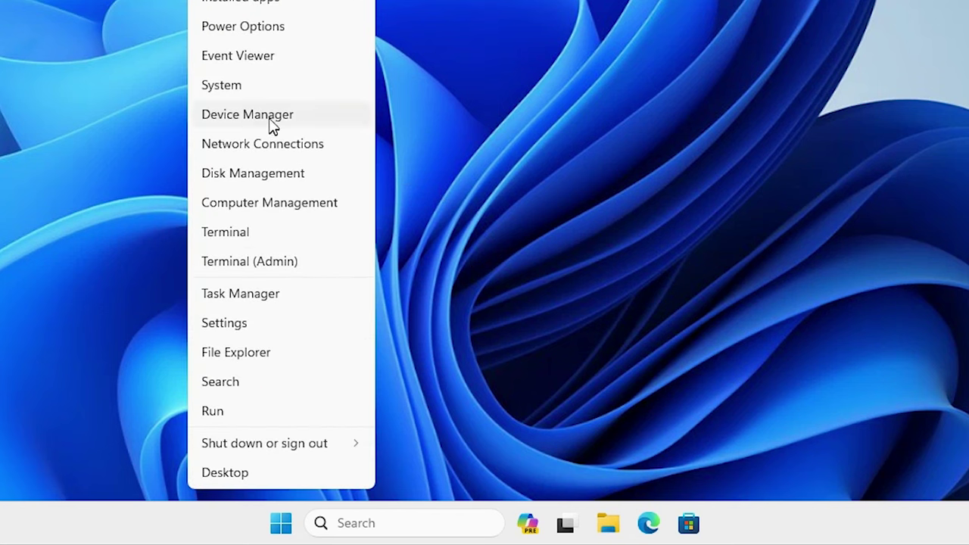
pyautogui.click(271, 123)
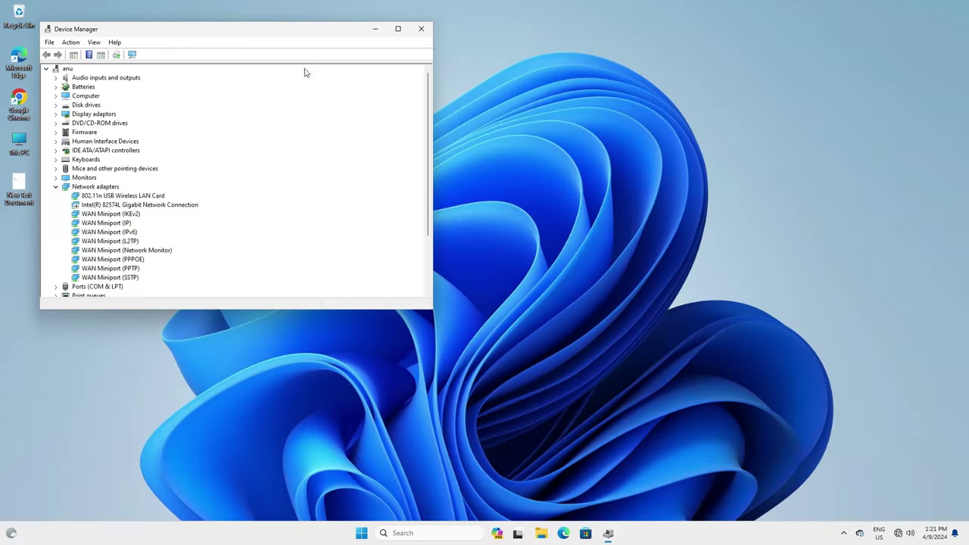
pyautogui.moveTo(278, 31); pyautogui.dragTo(519, 121)
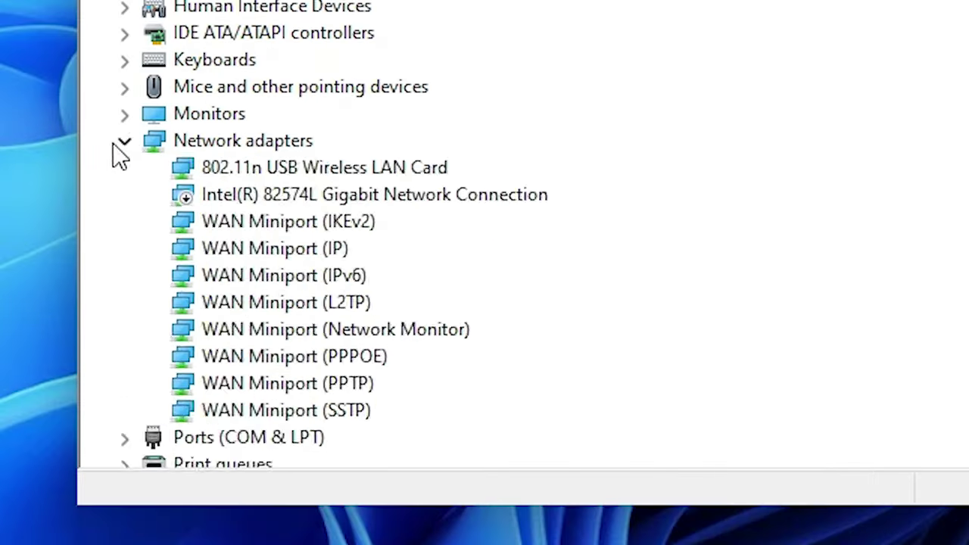
pyautogui.click(296, 277)
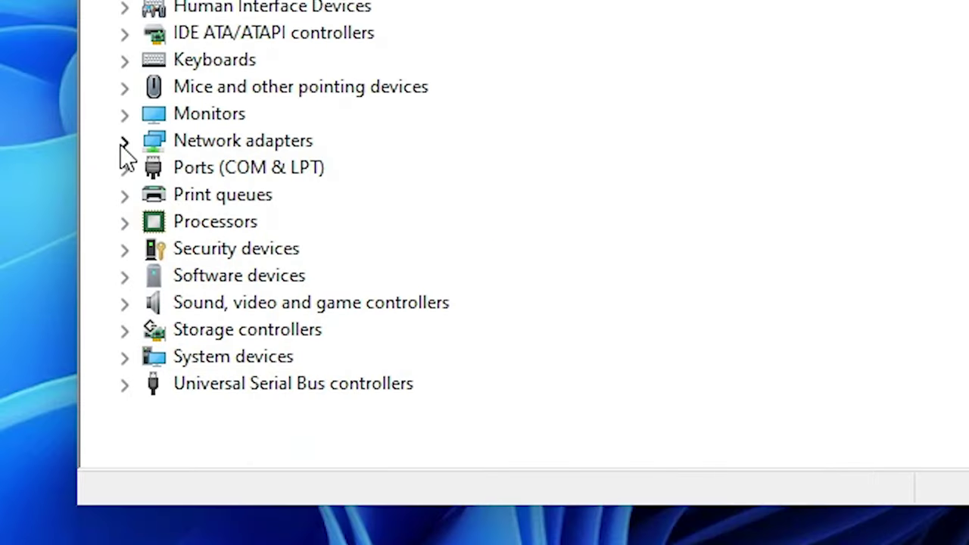
pyautogui.click(123, 144)
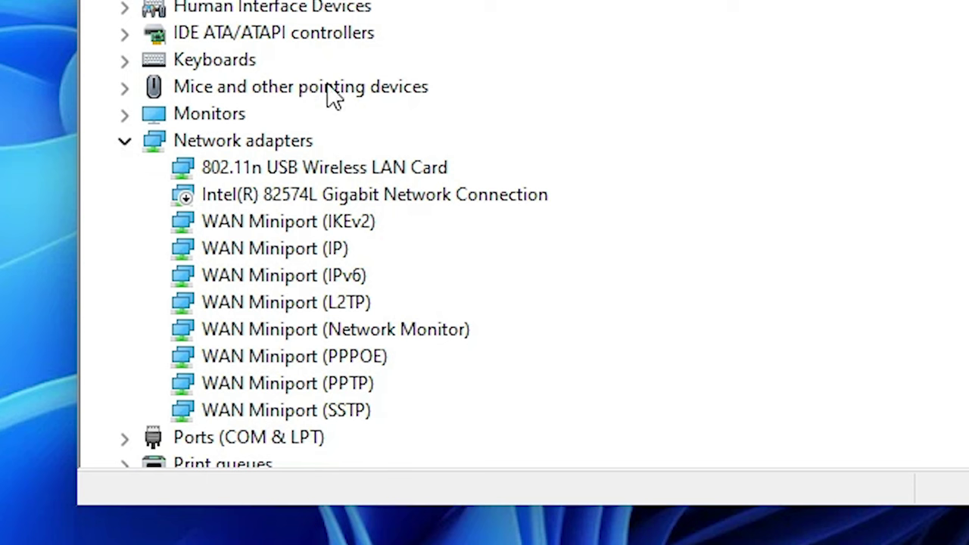
# - Update the 802.11n USB Wireless LAN Card driver using the compatible model from the computer's driver list, and check the network quick settings
pyautogui.click(350, 170)
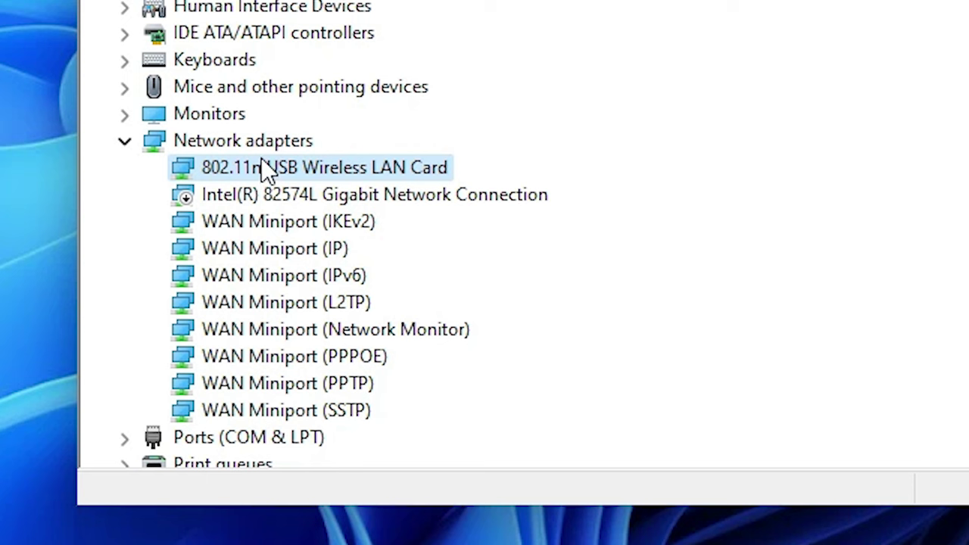
pyautogui.rightClick(361, 172)
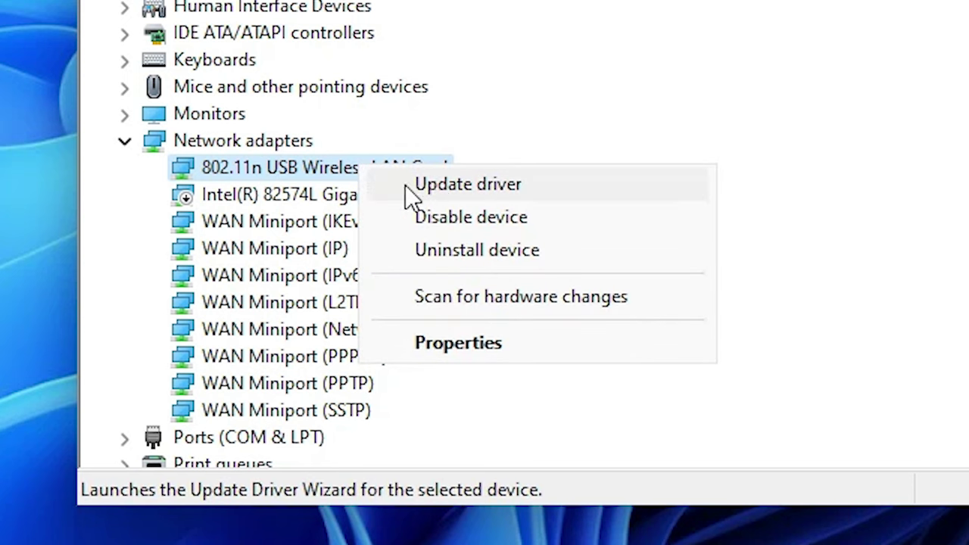
pyautogui.click(290, 178)
pyautogui.rightClick(290, 175)
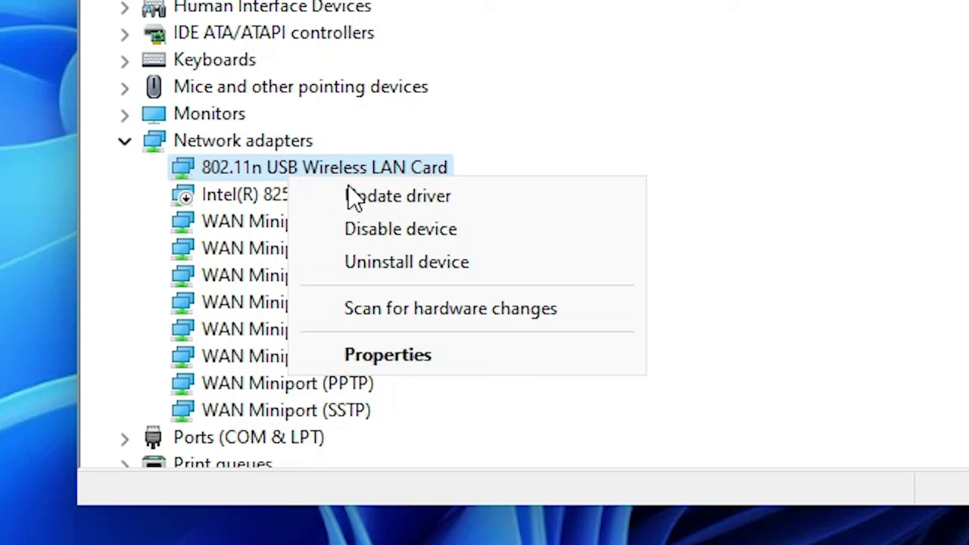
pyautogui.click(385, 199)
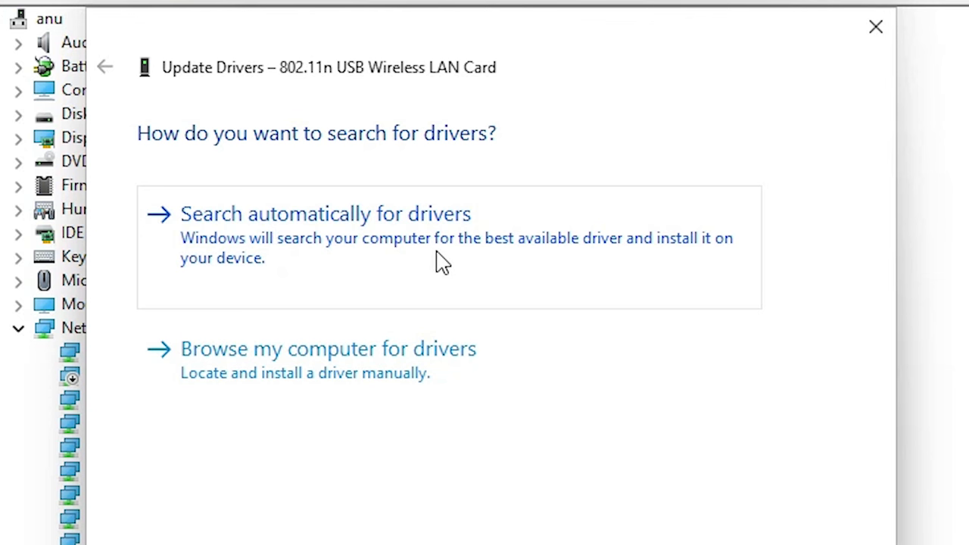
pyautogui.click(371, 378)
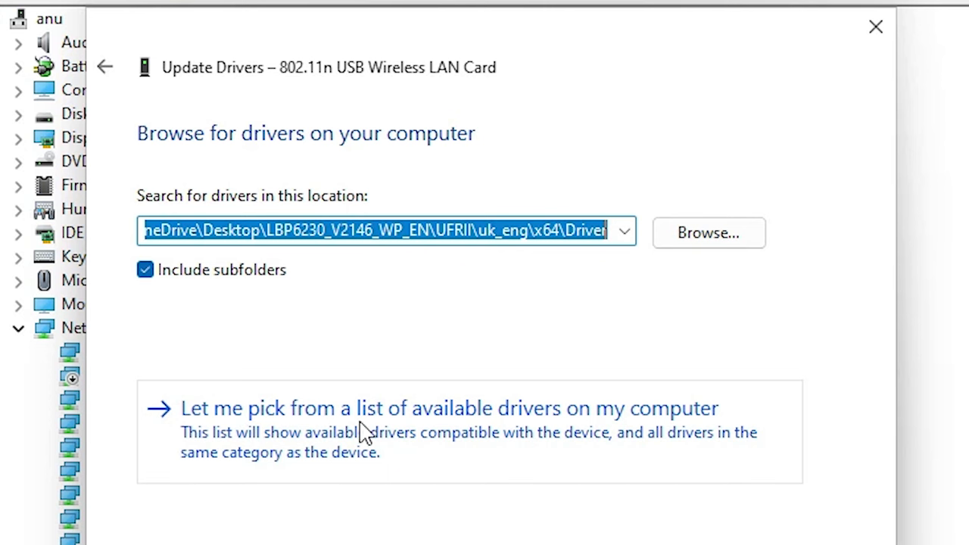
pyautogui.click(409, 430)
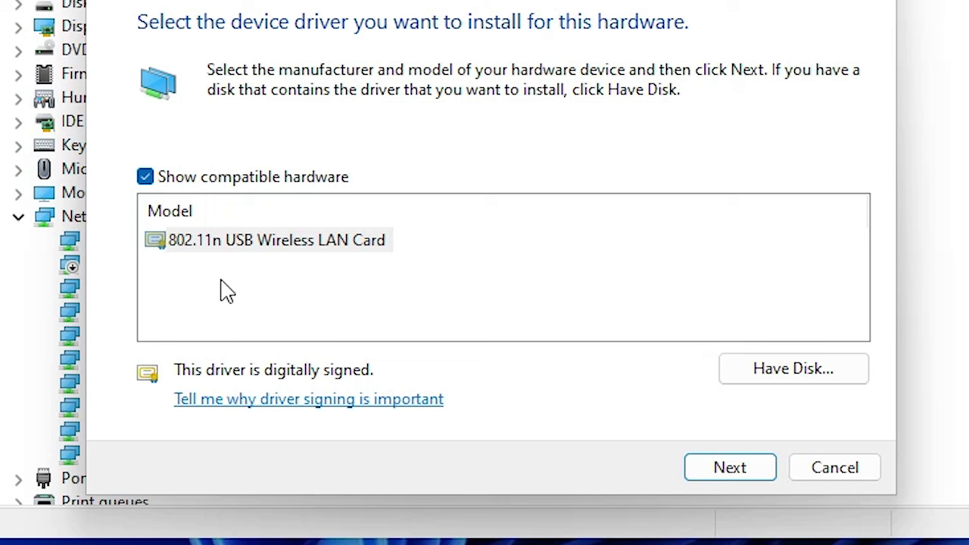
pyautogui.click(368, 249)
pyautogui.click(746, 480)
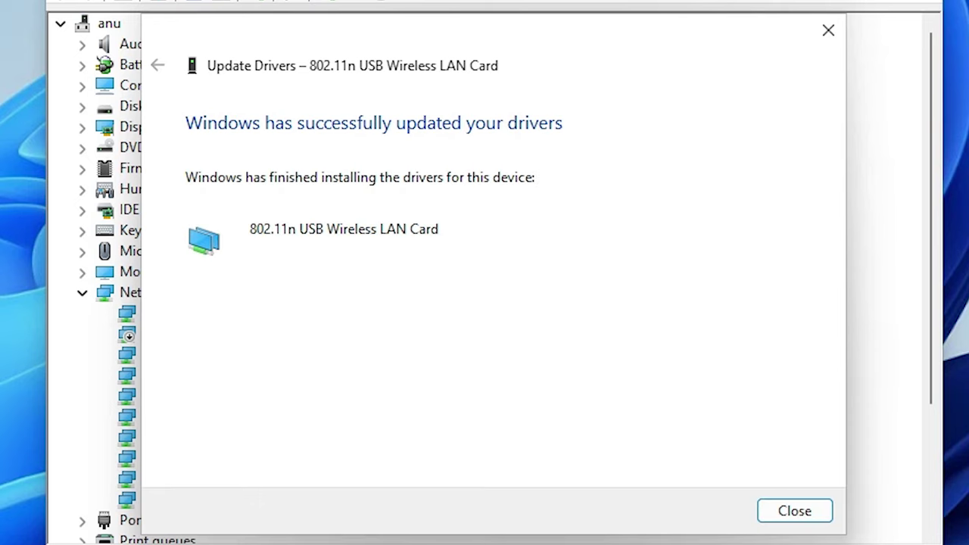
pyautogui.click(763, 517)
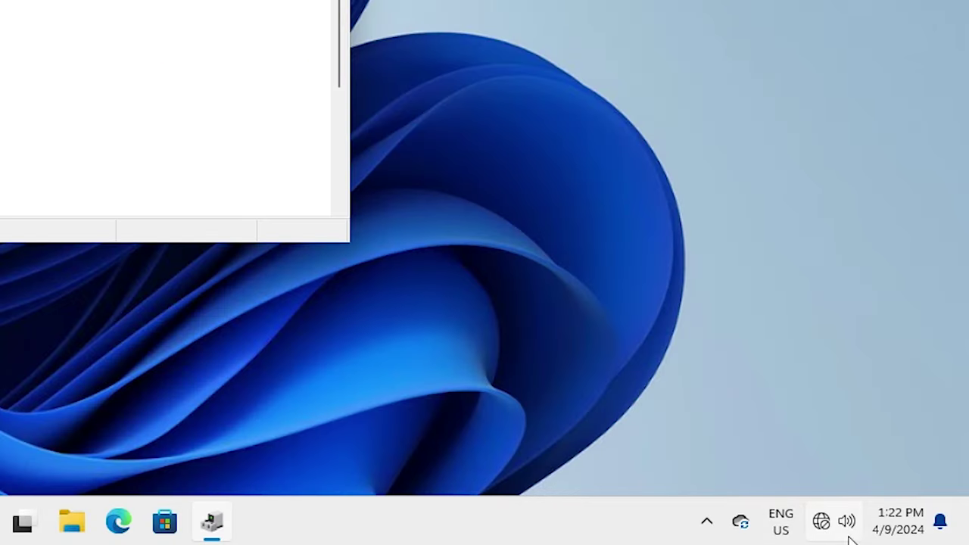
pyautogui.click(823, 530)
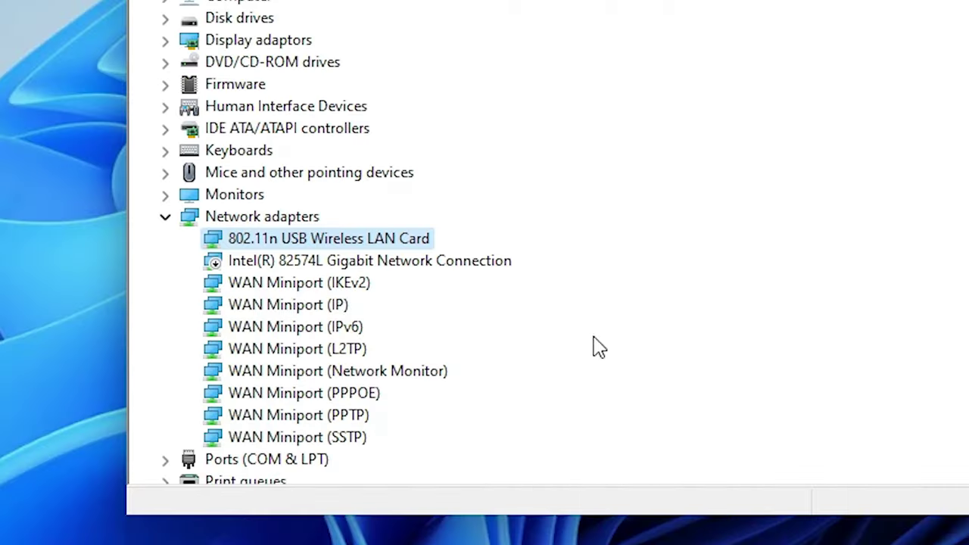
# - Stop the computer from turning off the 802.11n USB Wireless LAN Card to save power
pyautogui.rightClick(279, 240)
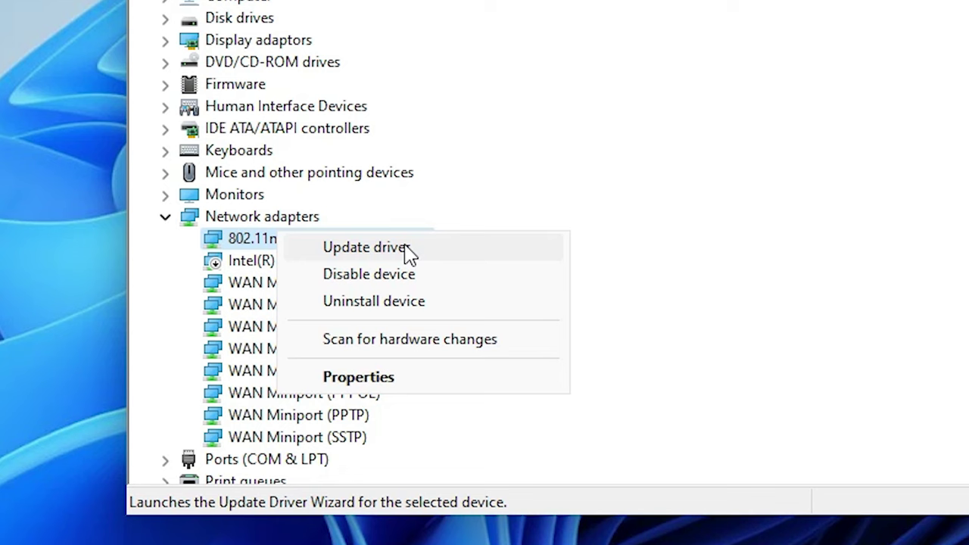
pyautogui.click(405, 385)
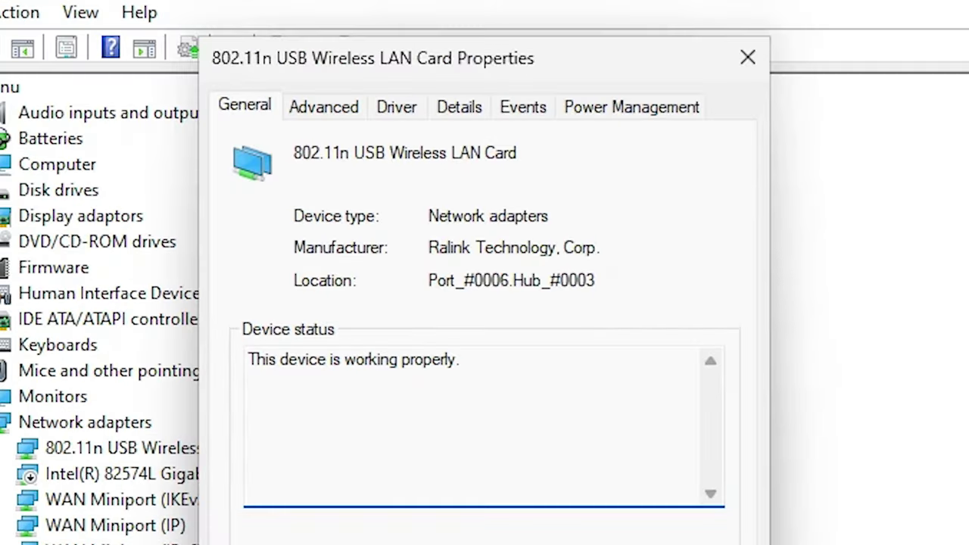
pyautogui.click(644, 121)
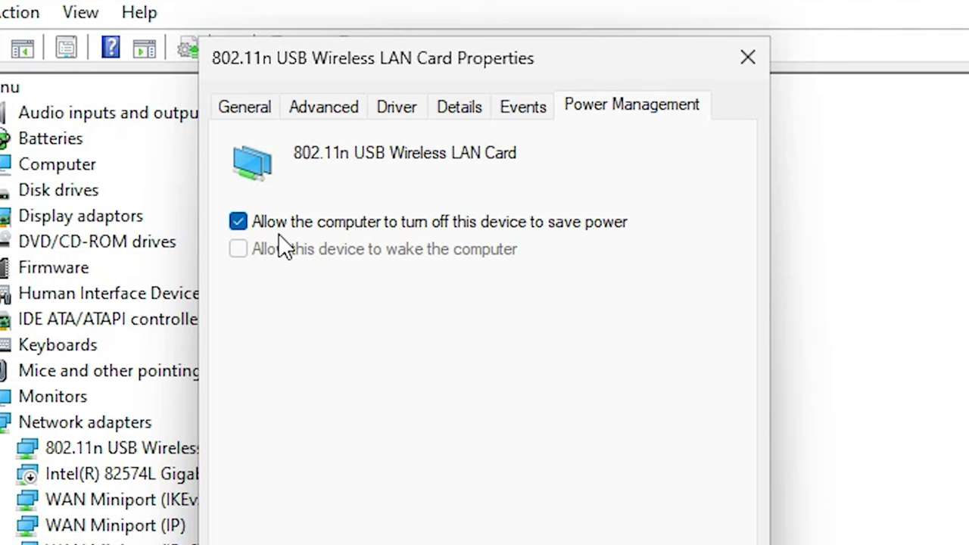
pyautogui.click(247, 222)
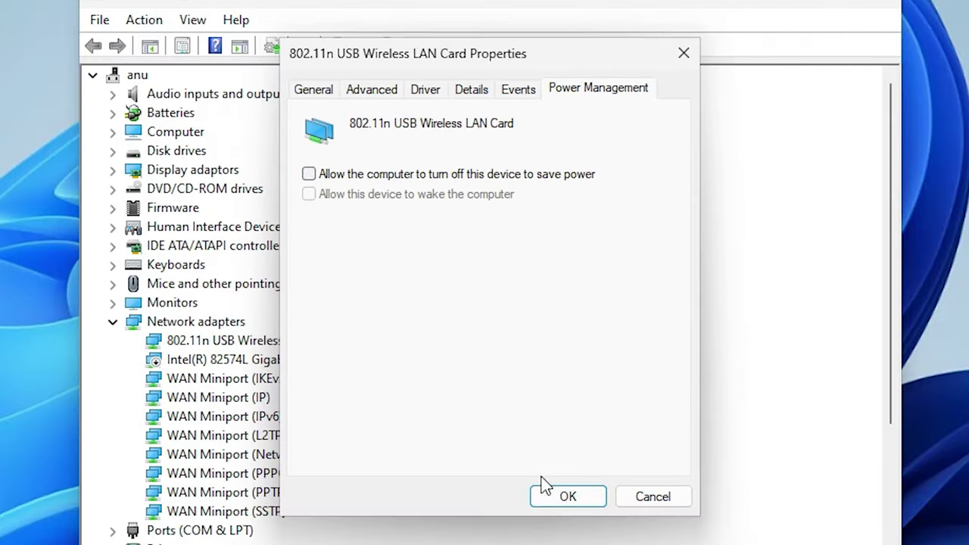
pyautogui.click(566, 497)
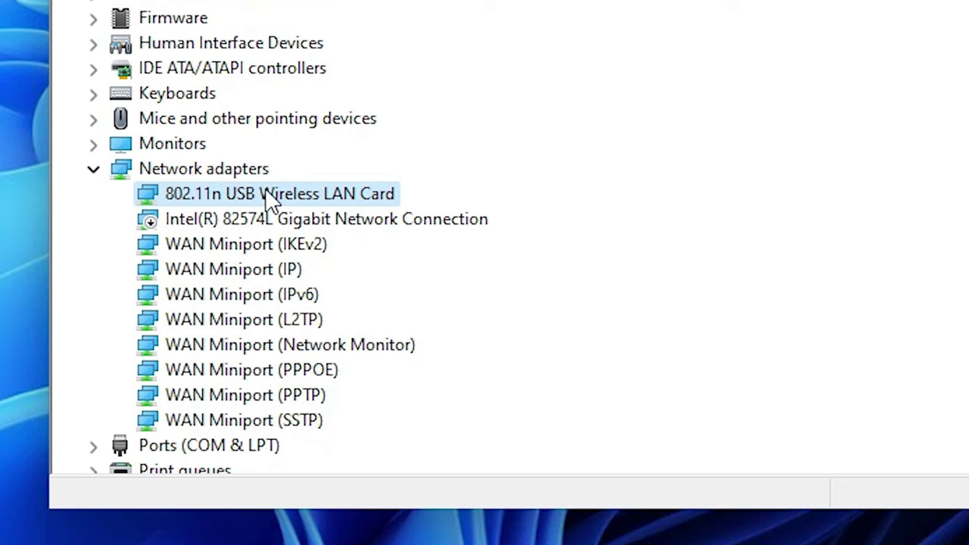
# - Uninstall the 802.11n USB Wireless LAN Card device and close Device Manager
pyautogui.rightClick(265, 189)
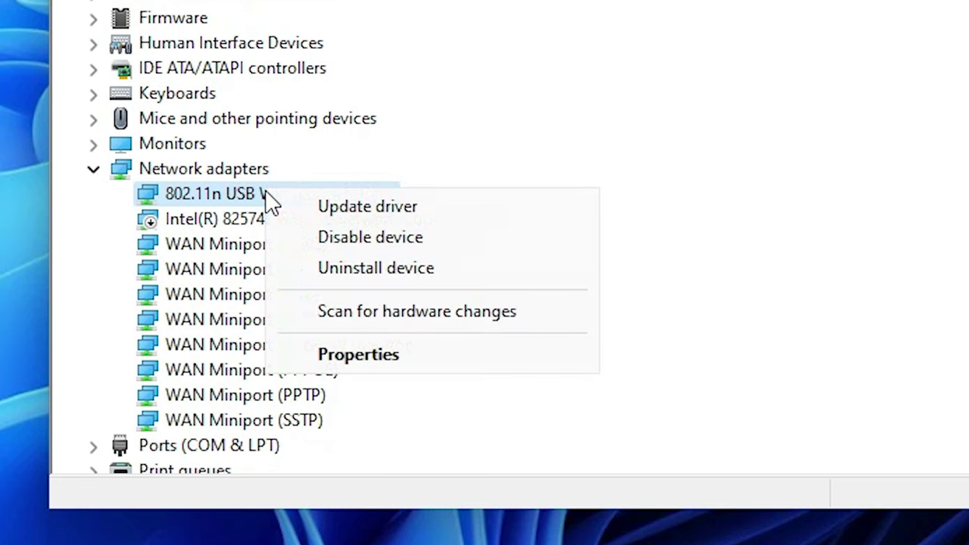
pyautogui.click(425, 270)
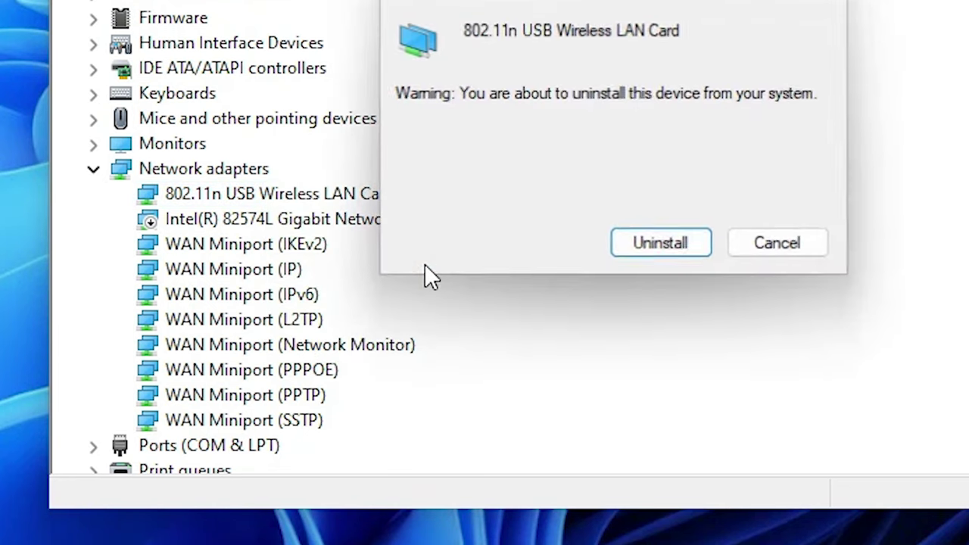
pyautogui.click(507, 387)
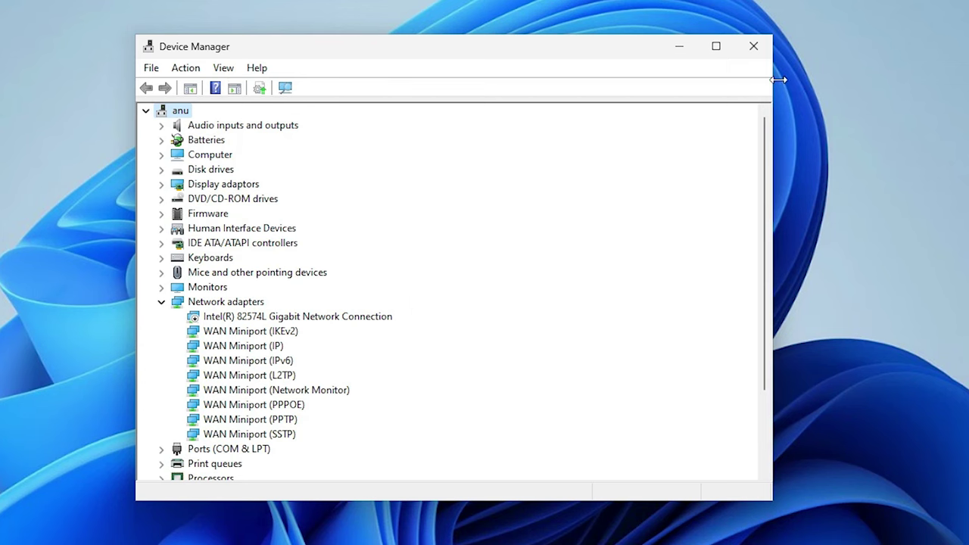
pyautogui.click(753, 49)
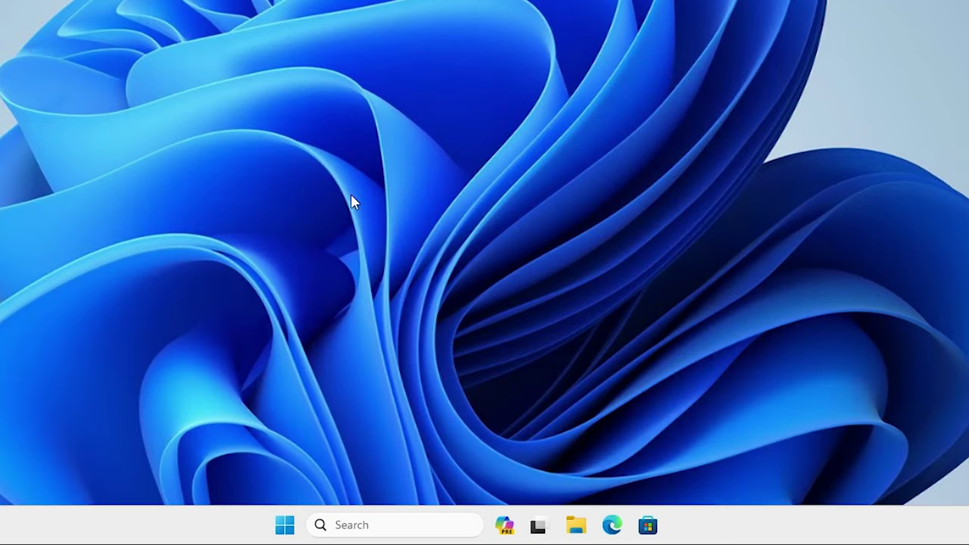
# - Restart the computer
pyautogui.click(287, 522)
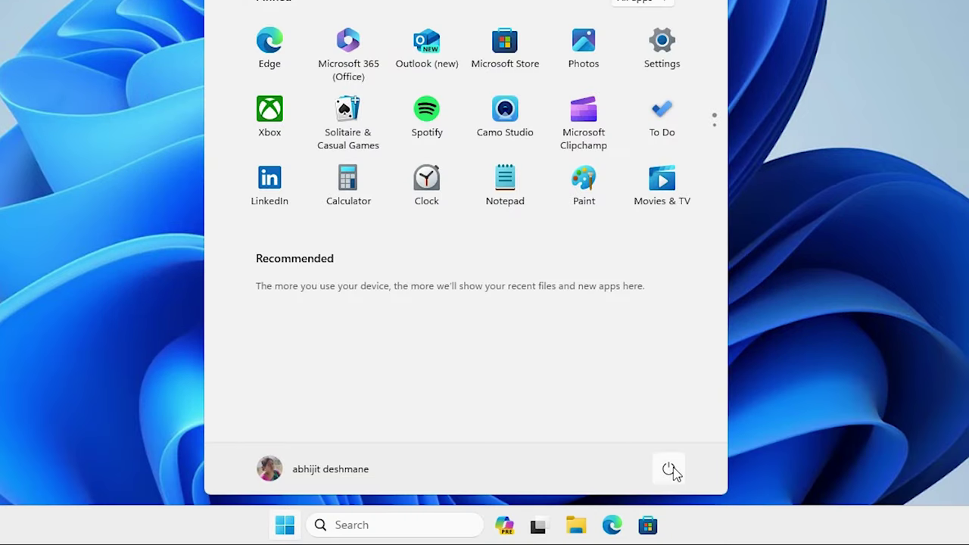
pyautogui.click(671, 469)
pyautogui.click(682, 435)
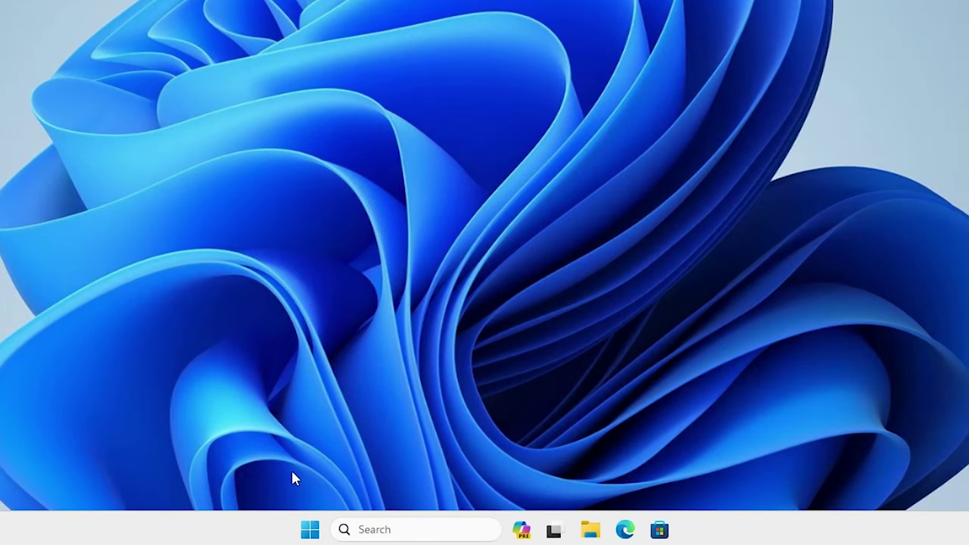
# - Open Device Manager and check for the 802.11n USB Wireless LAN Card under Network adapters
pyautogui.rightClick(309, 529)
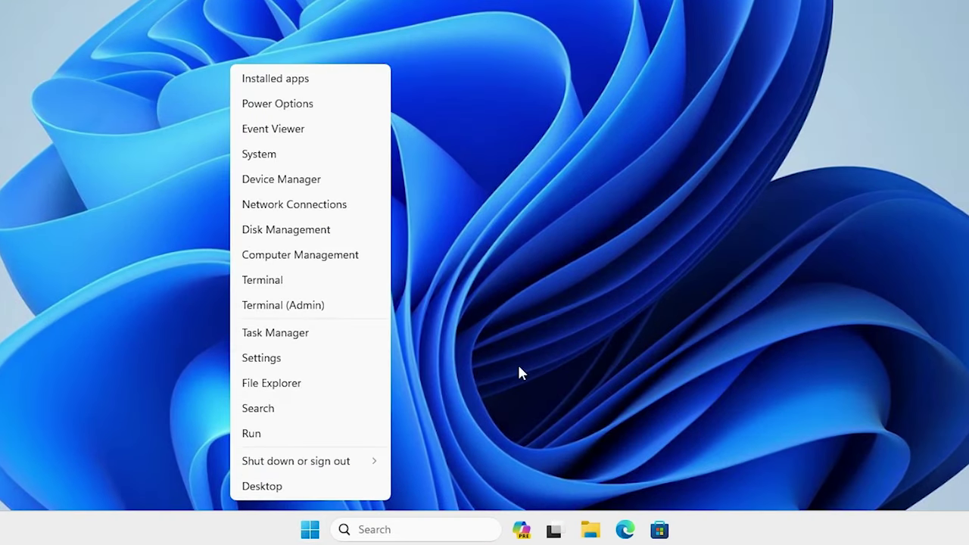
pyautogui.click(303, 185)
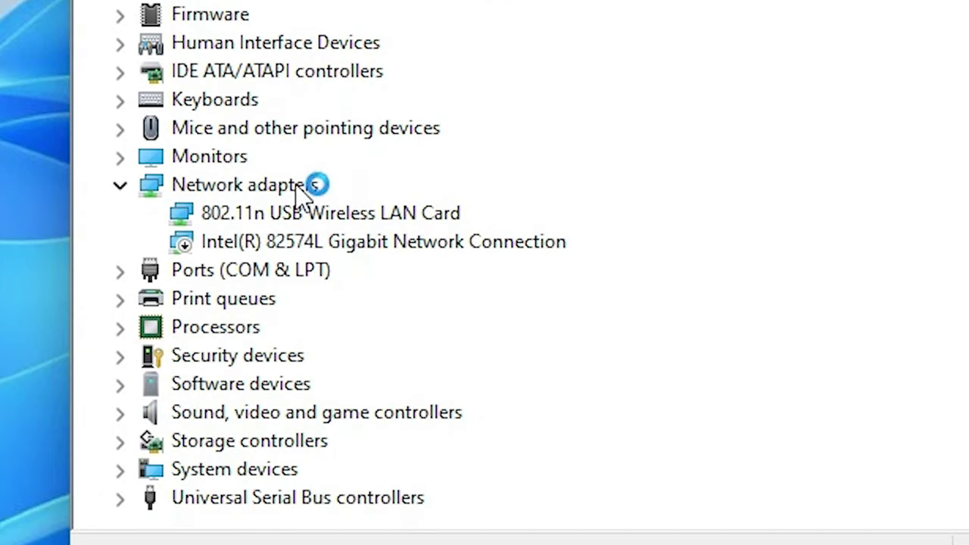
pyautogui.click(298, 188)
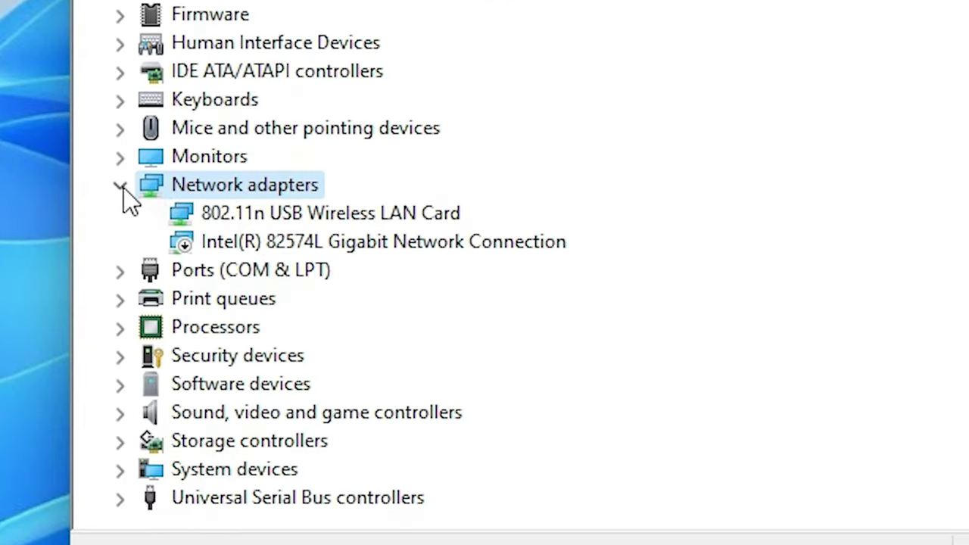
pyautogui.click(124, 186)
pyautogui.click(124, 185)
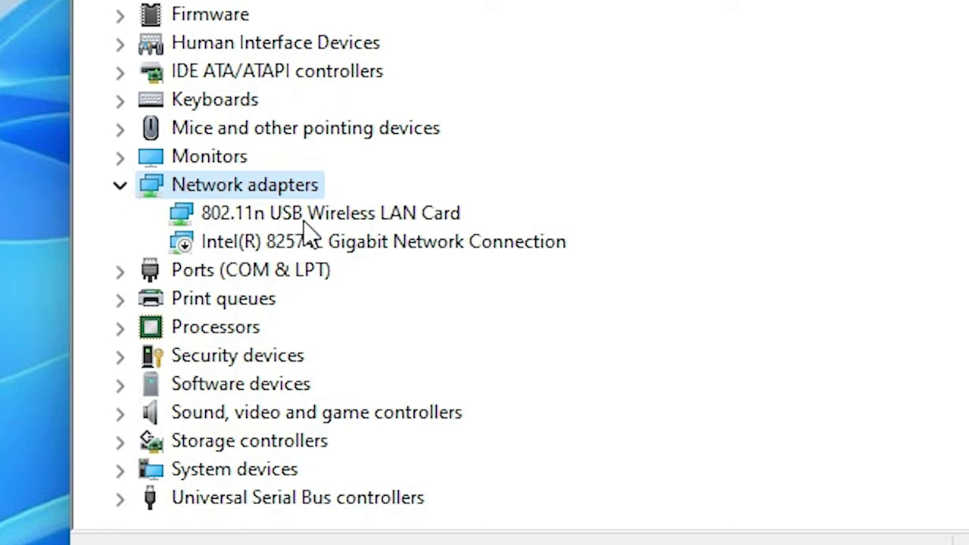
pyautogui.click(237, 218)
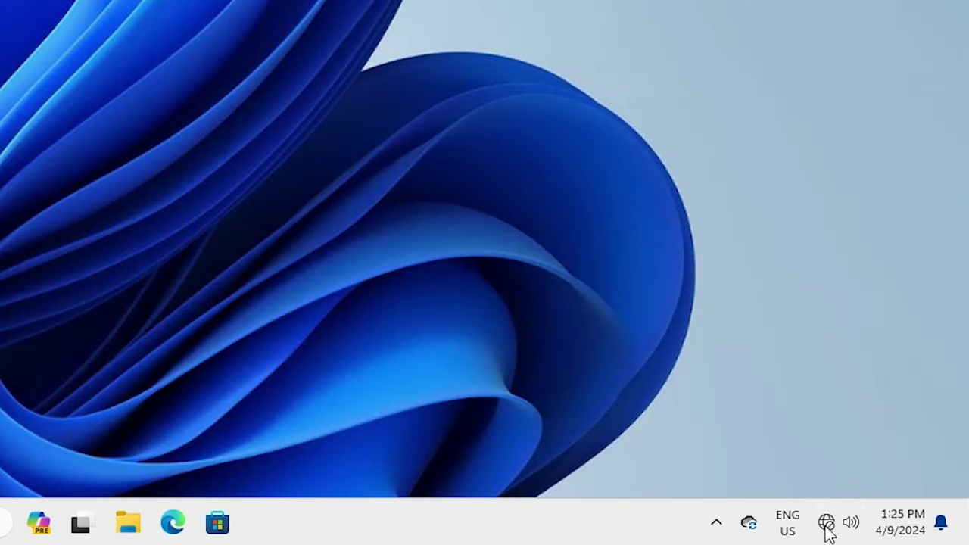
# - Show the available Wi-Fi networks from the quick settings and close the list
pyautogui.click(826, 527)
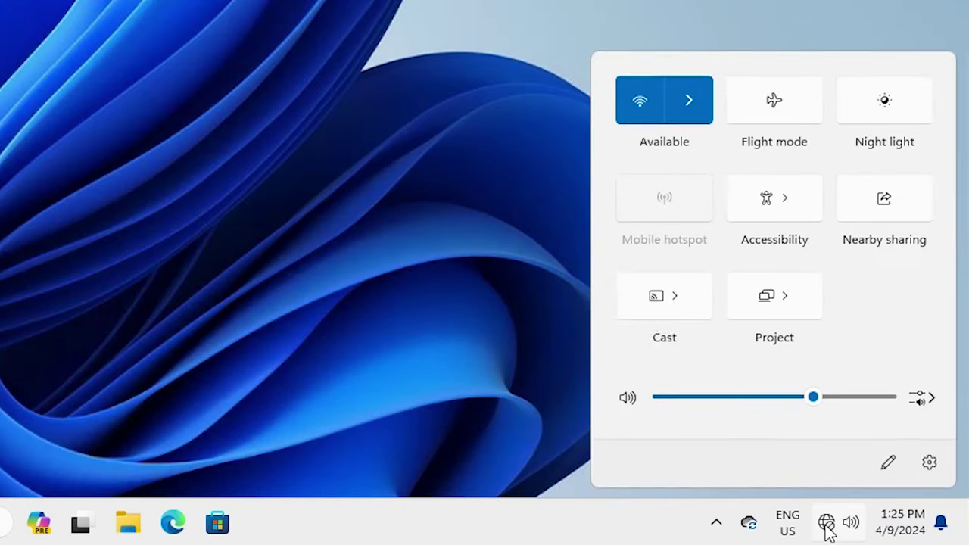
pyautogui.click(686, 94)
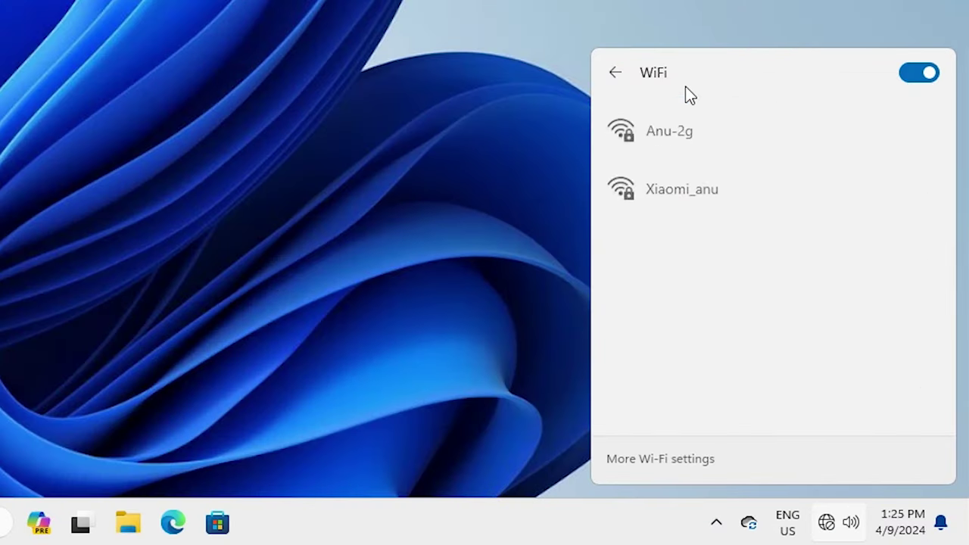
pyautogui.click(301, 42)
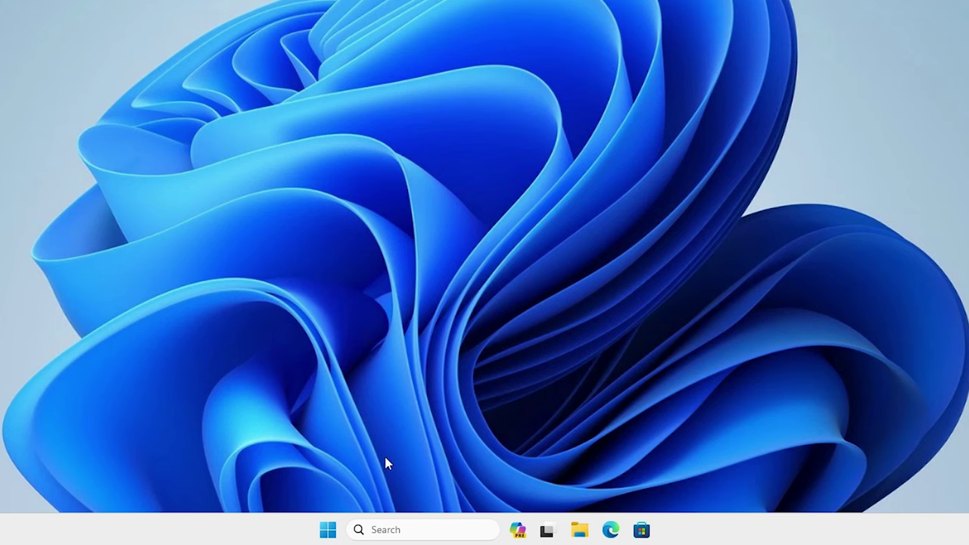
# - Open Windows Settings and go to the Network reset page within the advanced network settings
pyautogui.click(372, 533)
pyautogui.write('se')
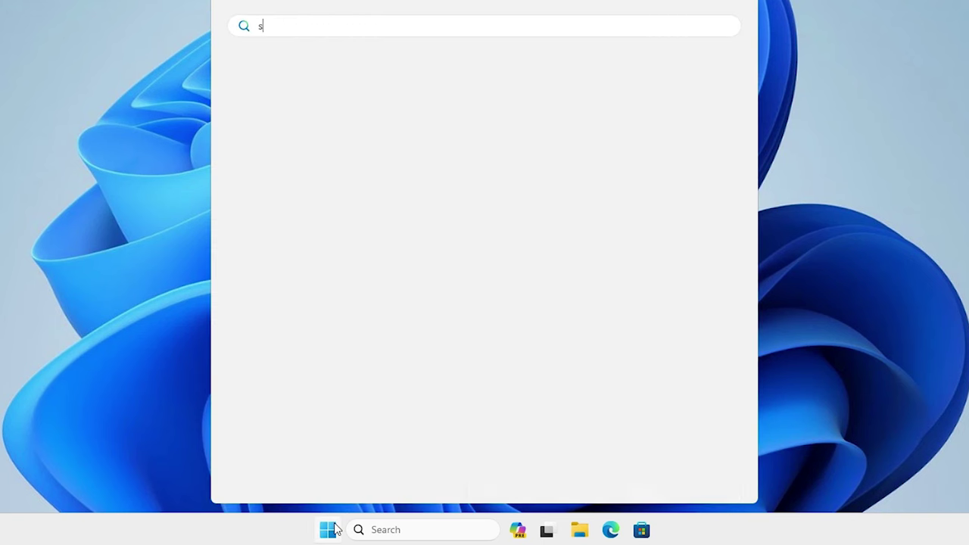
pyautogui.click(326, 141)
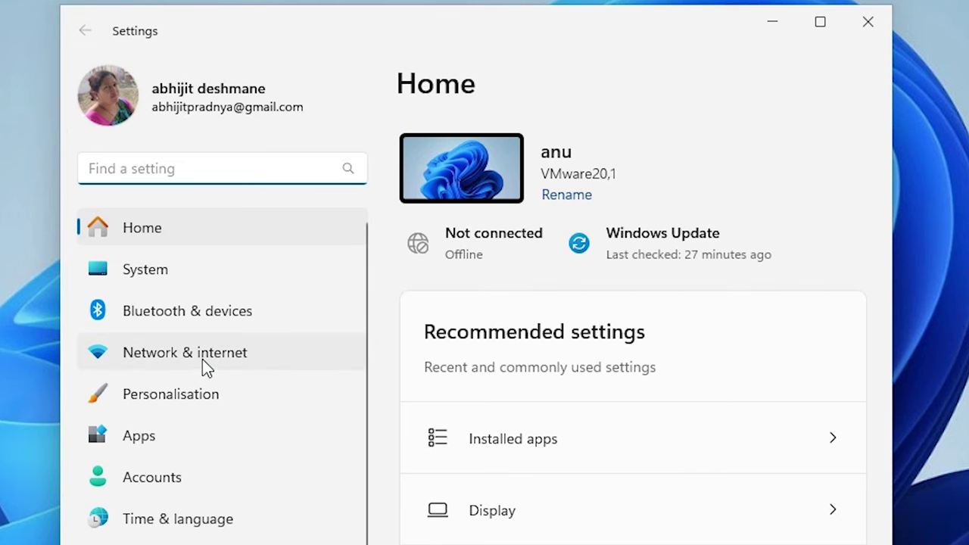
pyautogui.click(203, 359)
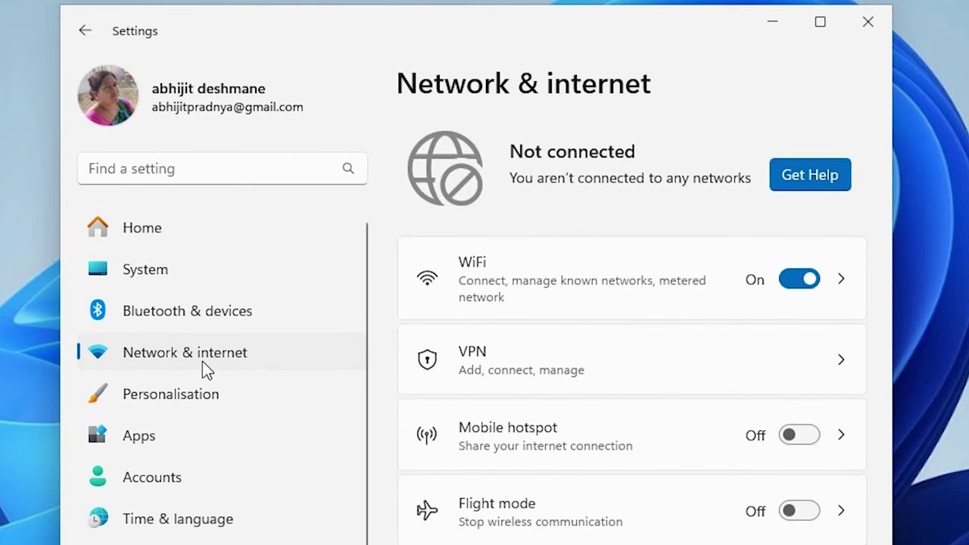
pyautogui.scroll(-3, 644, 254)
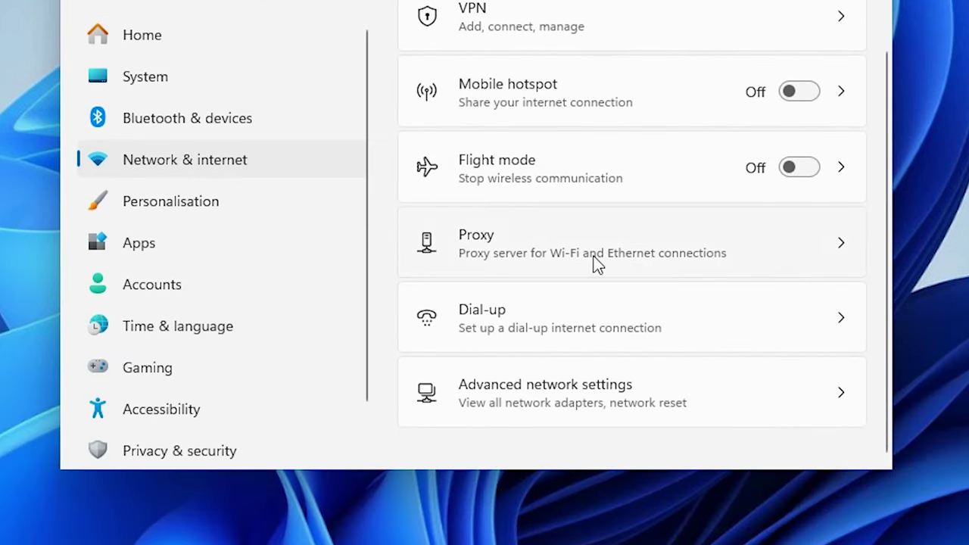
pyautogui.click(589, 405)
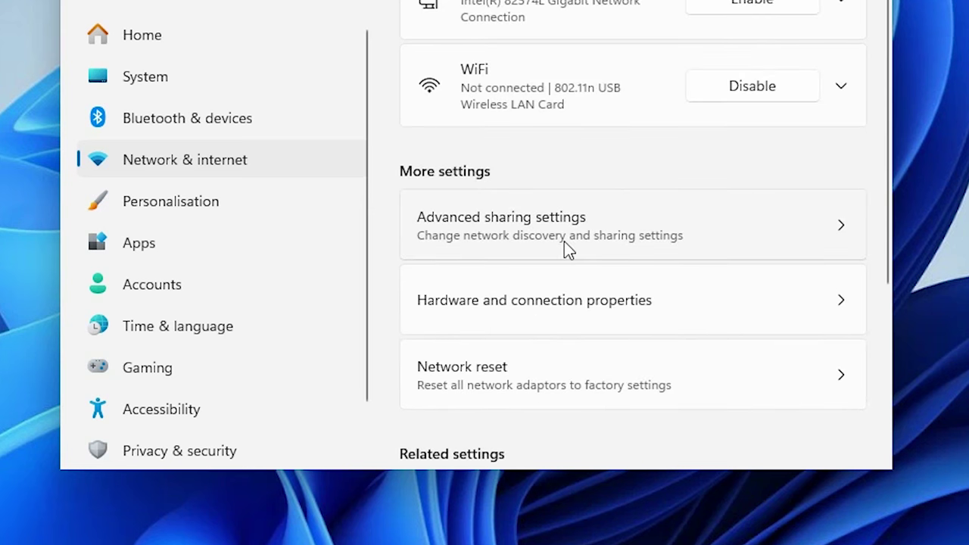
pyautogui.scroll(-2, 752, 254)
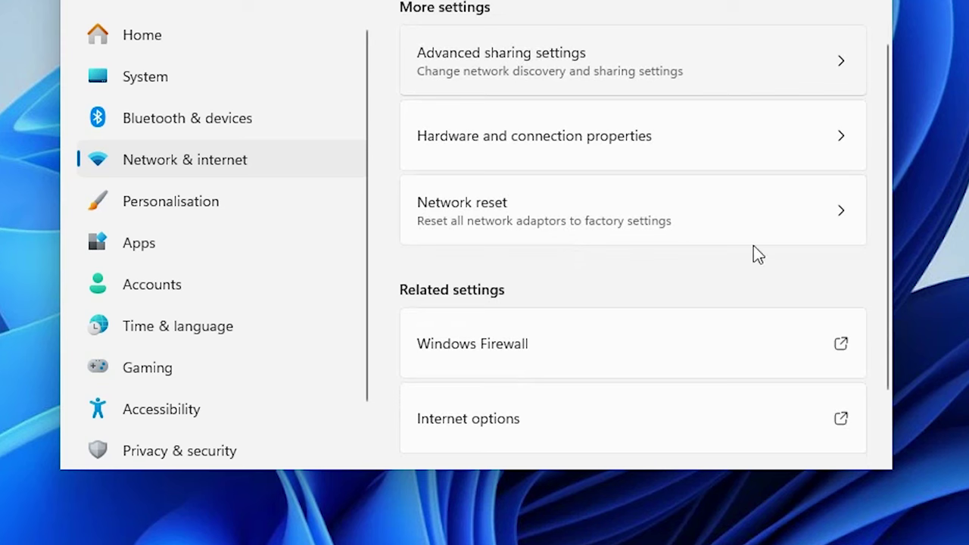
pyautogui.click(489, 216)
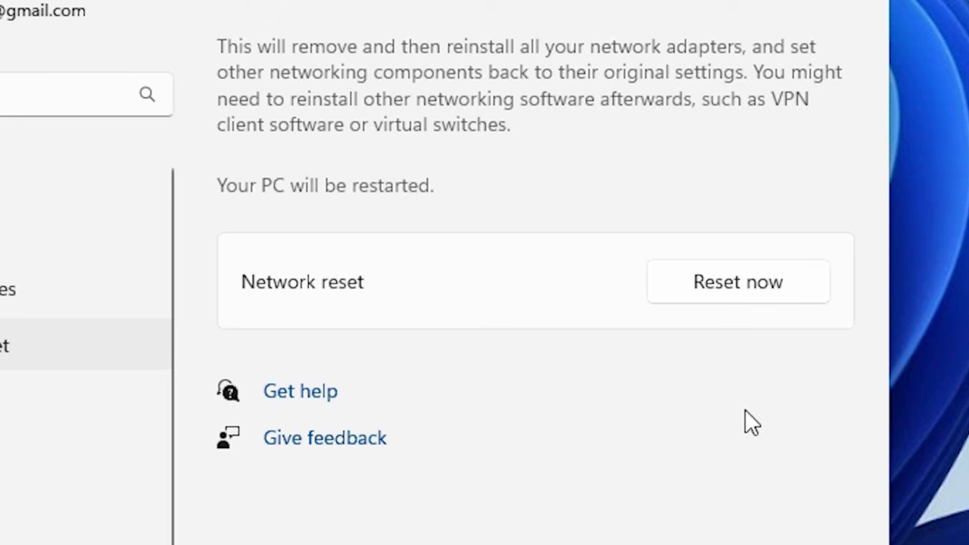
# - Reset the network settings, confirm the reset, dismiss the sign-out notice and close Settings
pyautogui.click(745, 285)
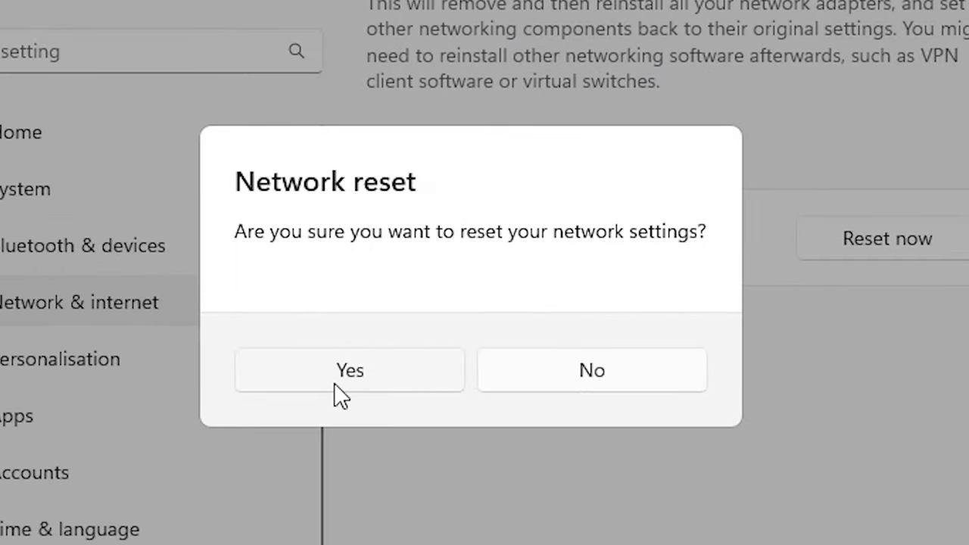
pyautogui.click(338, 393)
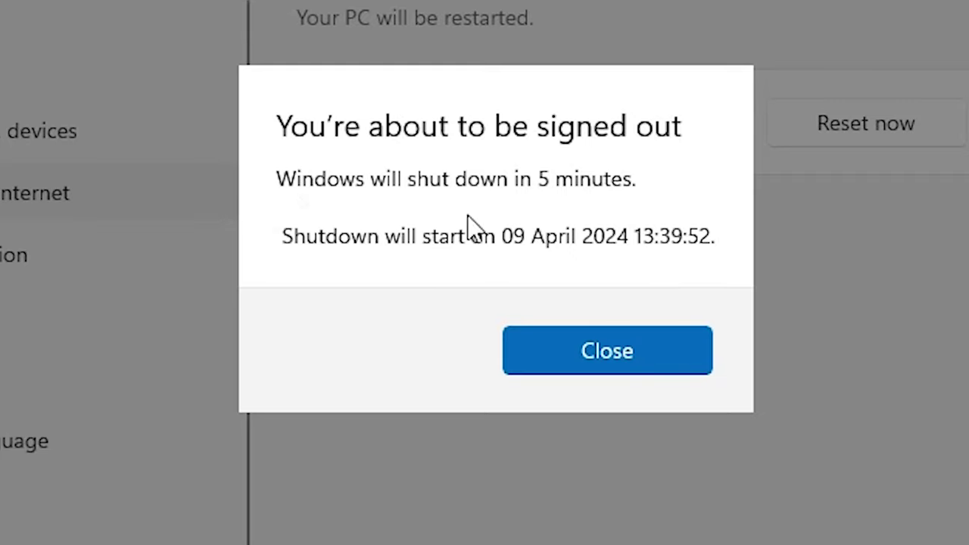
pyautogui.click(656, 350)
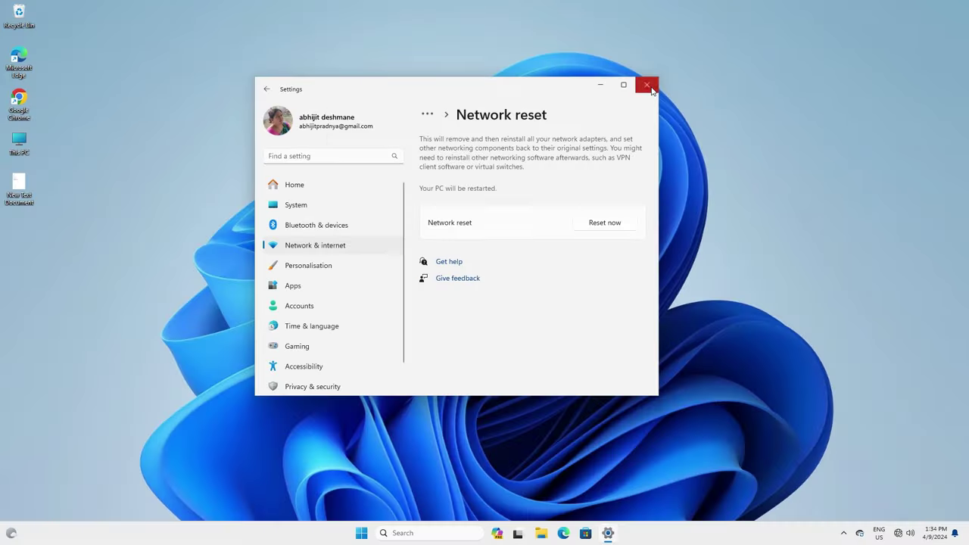
pyautogui.click(643, 86)
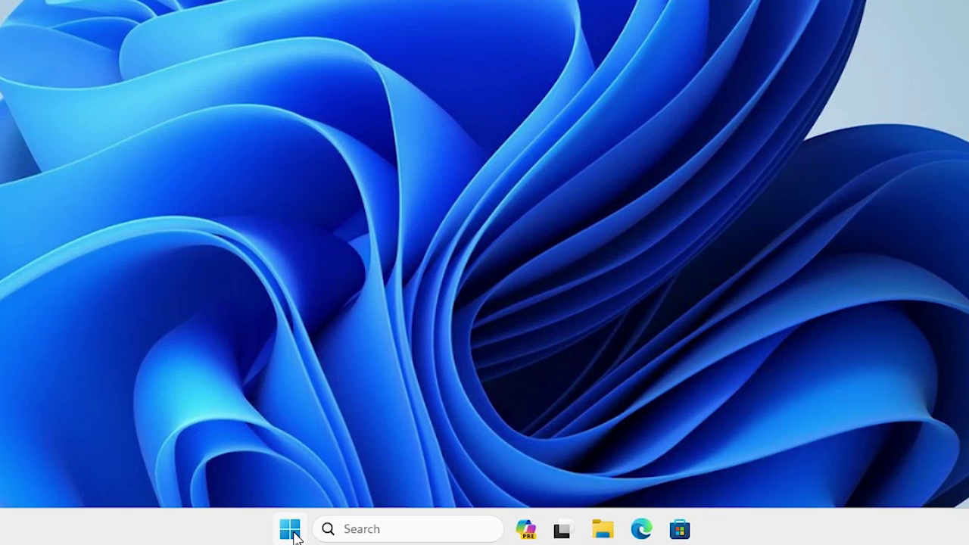
# - Restart the computer to complete the network reset
pyautogui.click(292, 530)
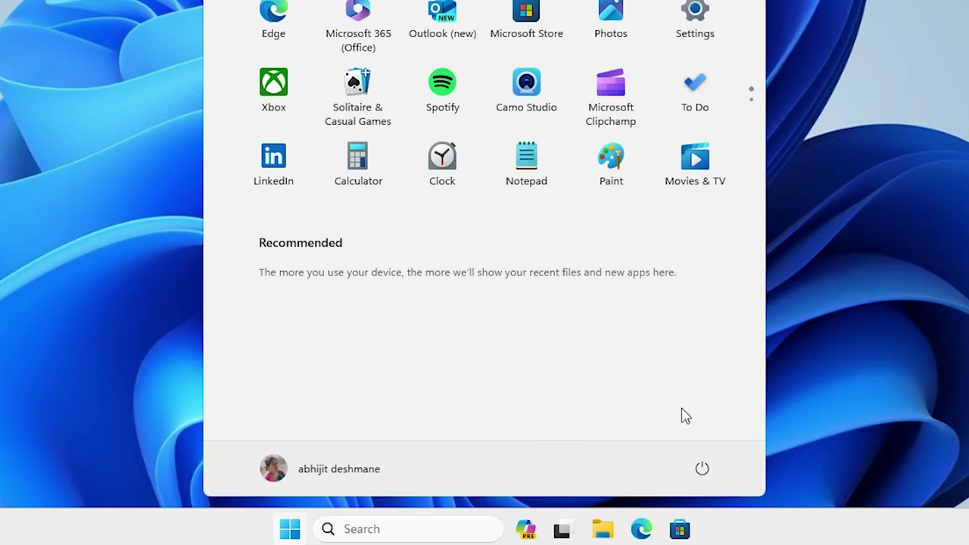
pyautogui.click(710, 471)
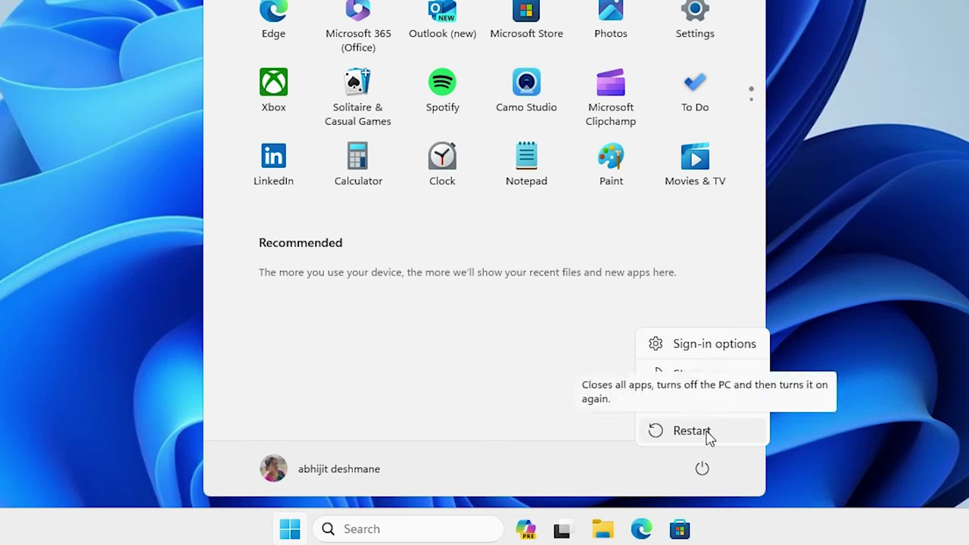
pyautogui.click(707, 437)
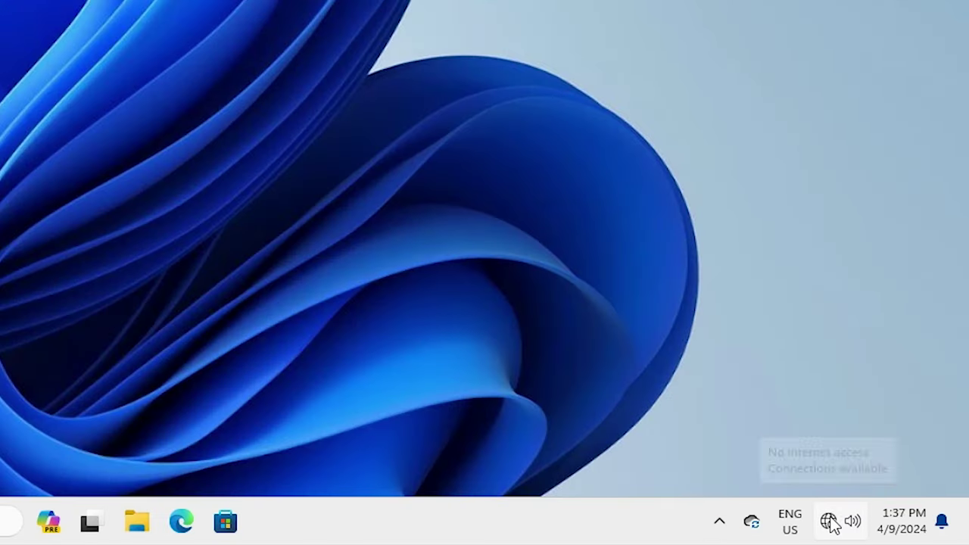
# - Show the available Wi-Fi networks from the quick settings and close the list
pyautogui.click(829, 522)
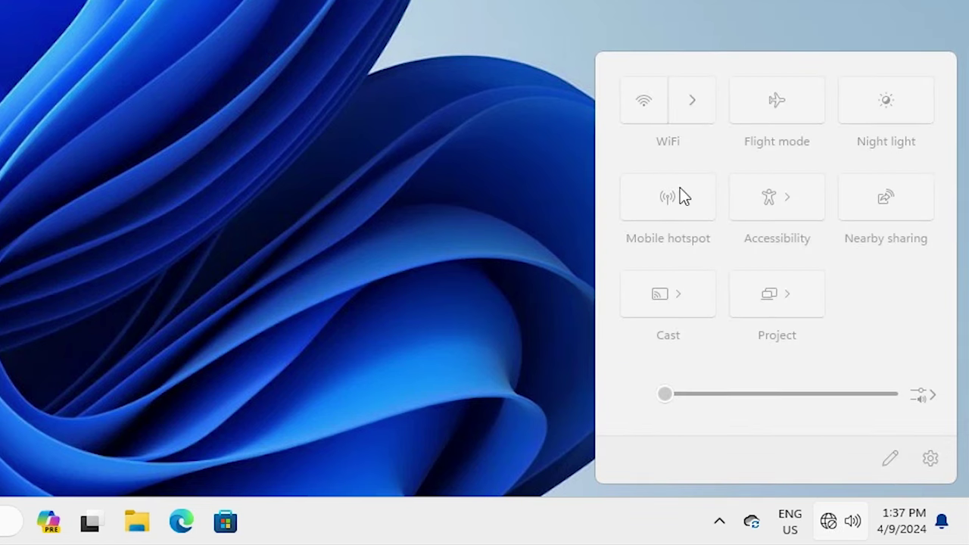
pyautogui.click(710, 102)
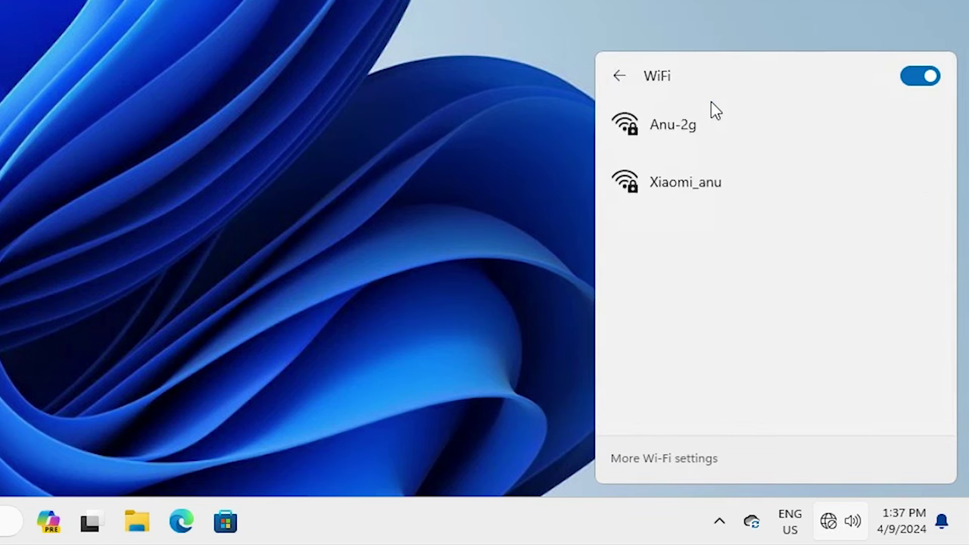
pyautogui.click(80, 114)
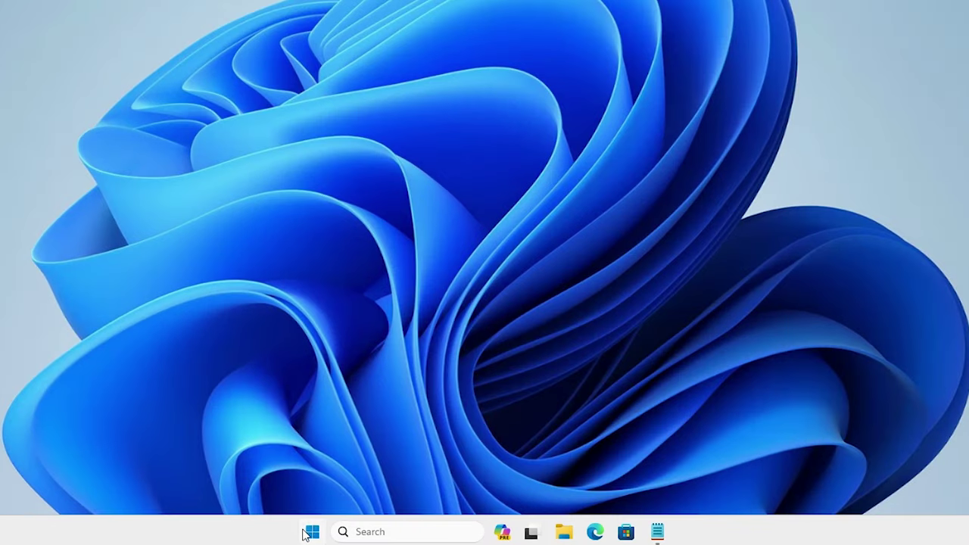
# - Search for cmd, run Command Prompt as administrator with the permission request approved, and move its window toward the middle of the desktop
pyautogui.click(311, 532)
pyautogui.click(311, 531)
pyautogui.click(311, 531)
pyautogui.write('cmd')
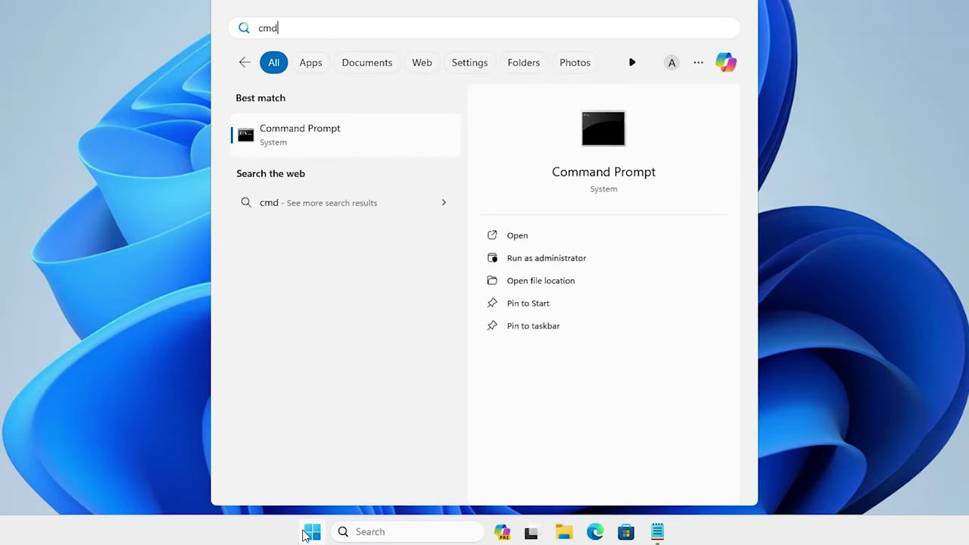
pyautogui.rightClick(352, 151)
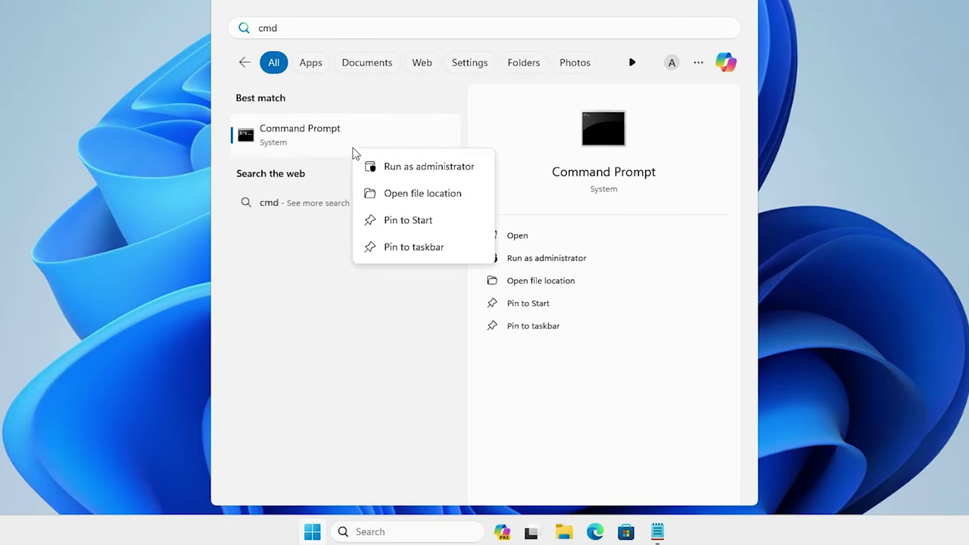
pyautogui.click(440, 168)
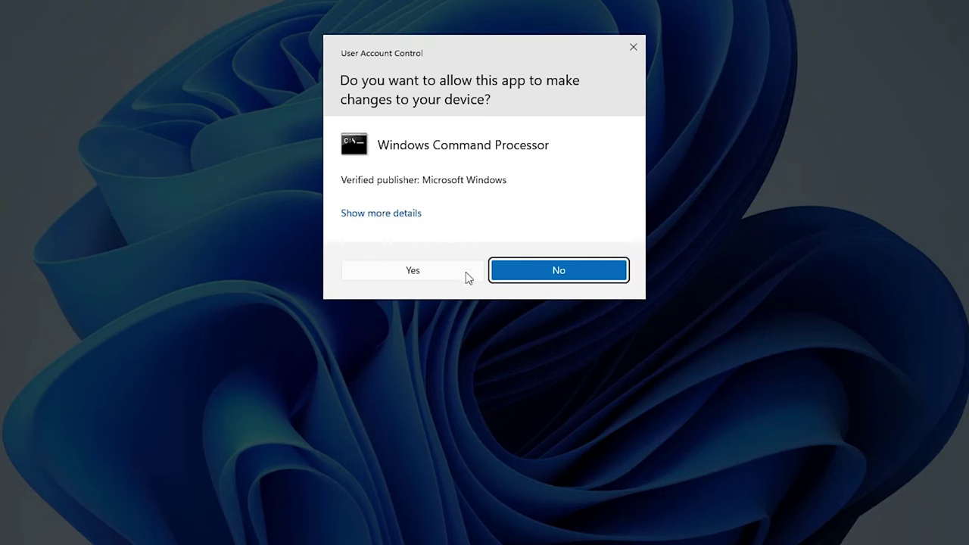
pyautogui.click(463, 274)
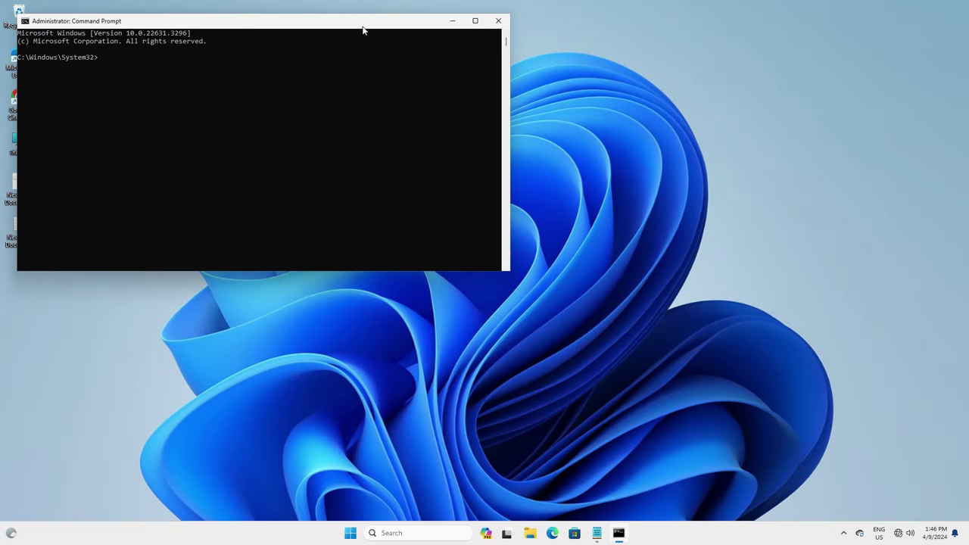
pyautogui.moveTo(364, 28); pyautogui.dragTo(598, 229)
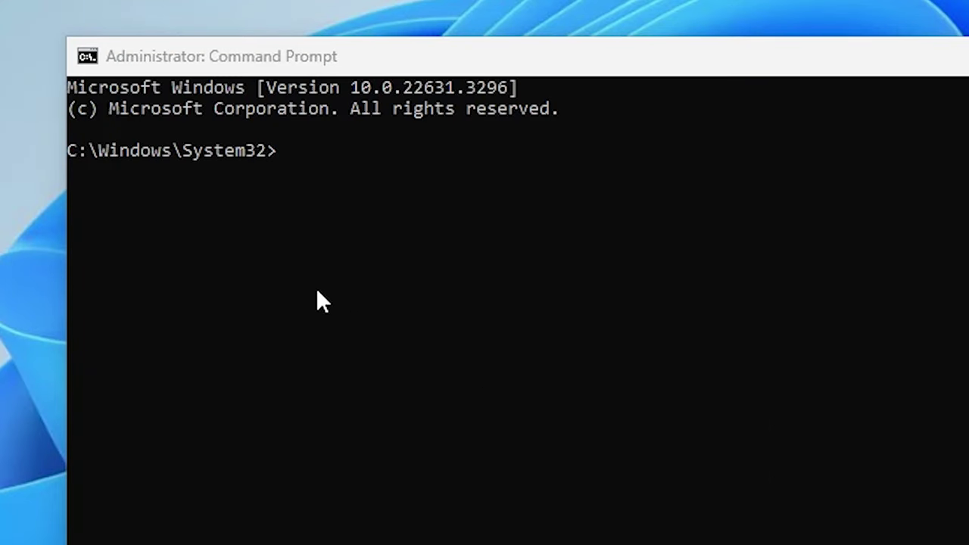
# - Run the command netsh winsock reset in the administrator Command Prompt
pyautogui.write('netsh winsock reset')
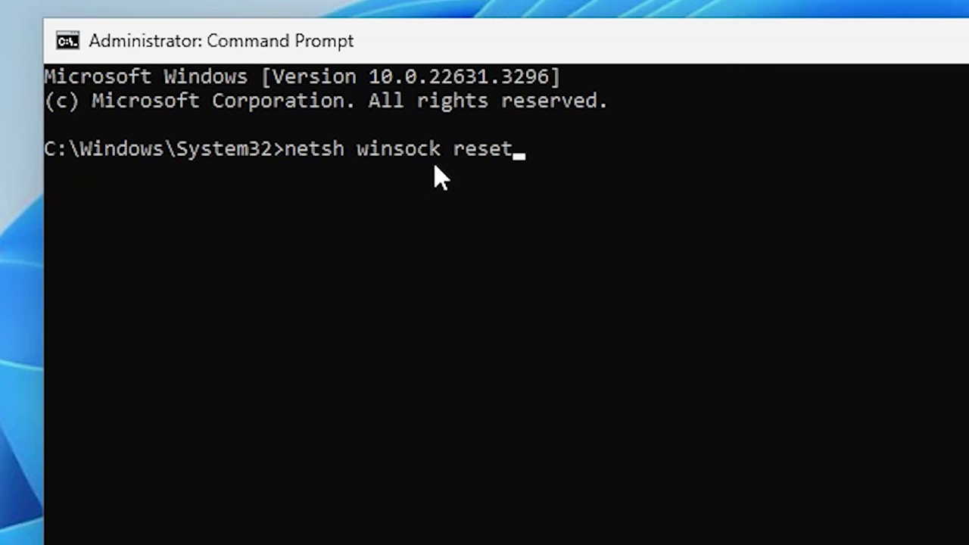
pyautogui.press('Return')
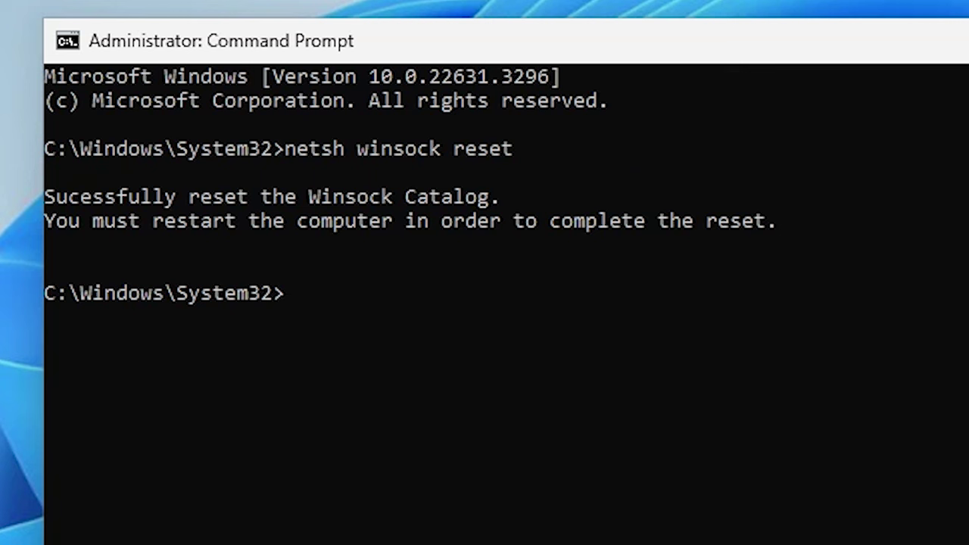
pyautogui.press('super')
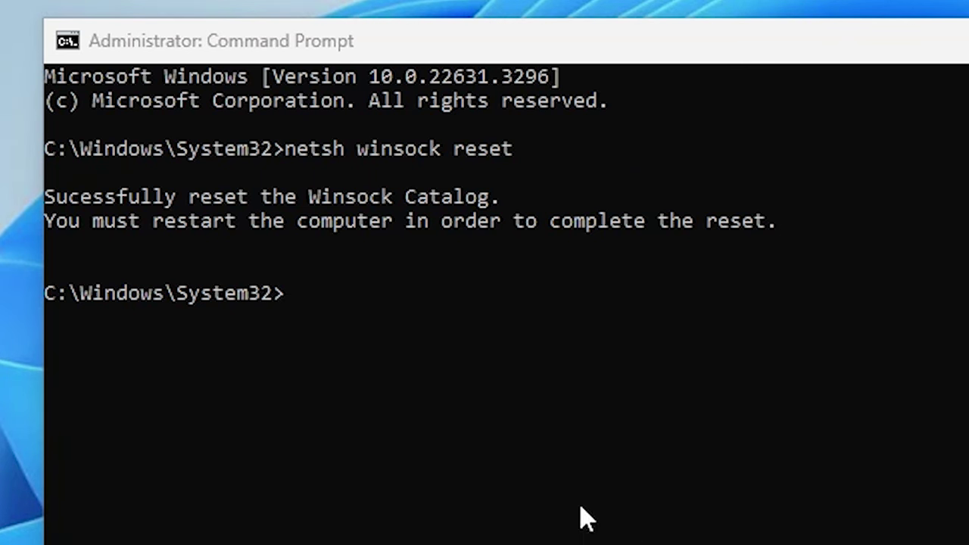
# - Run the command netsh int ip reset resetlog.txt and close the Command Prompt
pyautogui.click(547, 486)
pyautogui.write('netsh int ip reset resetlog.txt')
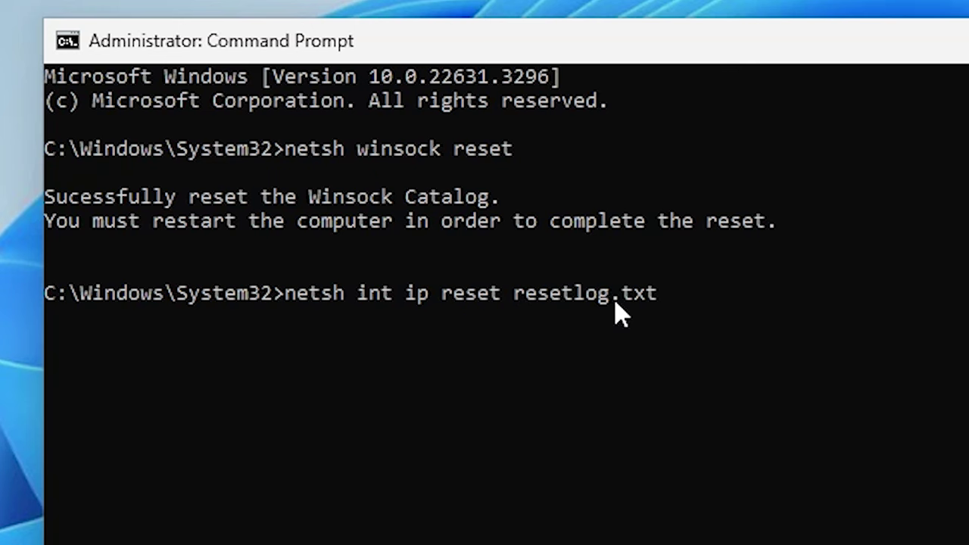
pyautogui.press('Return')
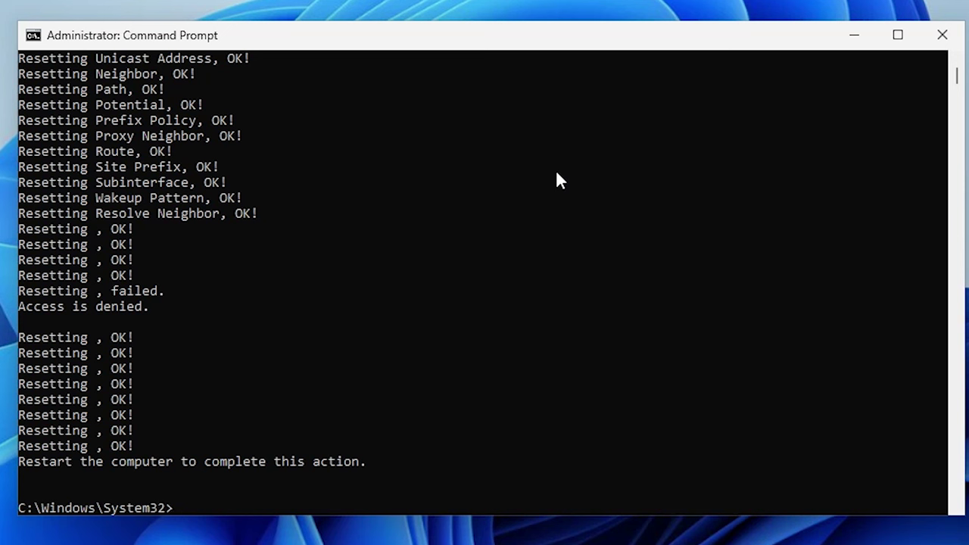
pyautogui.click(940, 35)
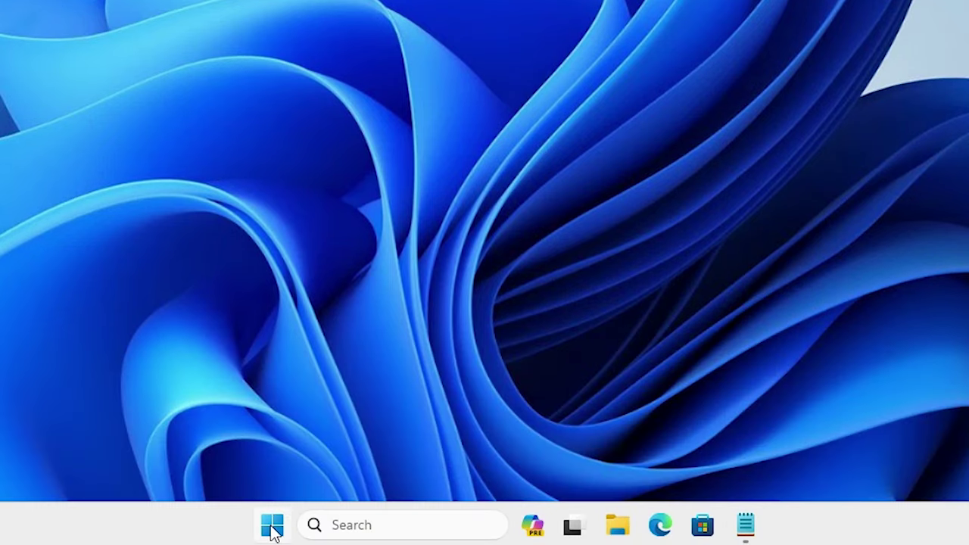
# - Restart the computer to apply the Winsock and IP resets
pyautogui.click(273, 530)
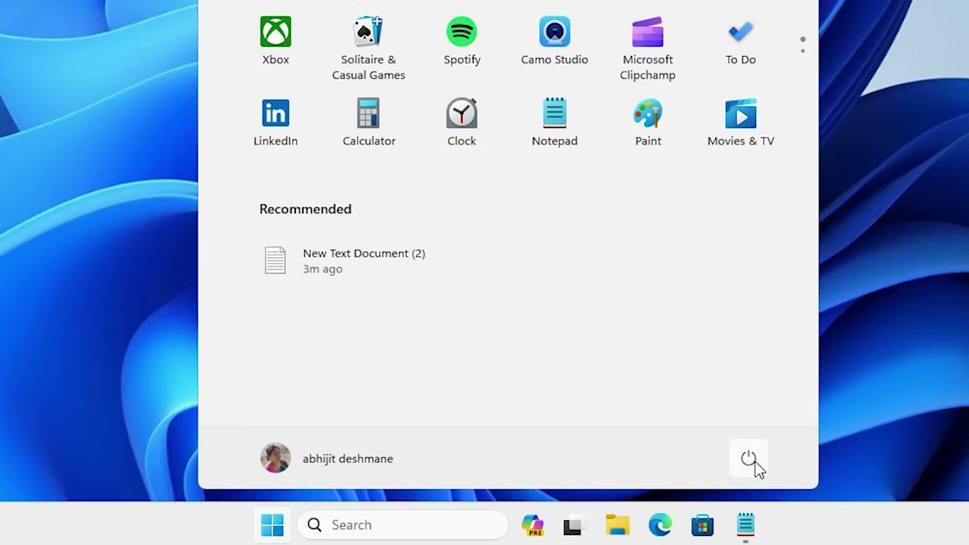
pyautogui.click(755, 461)
pyautogui.click(757, 427)
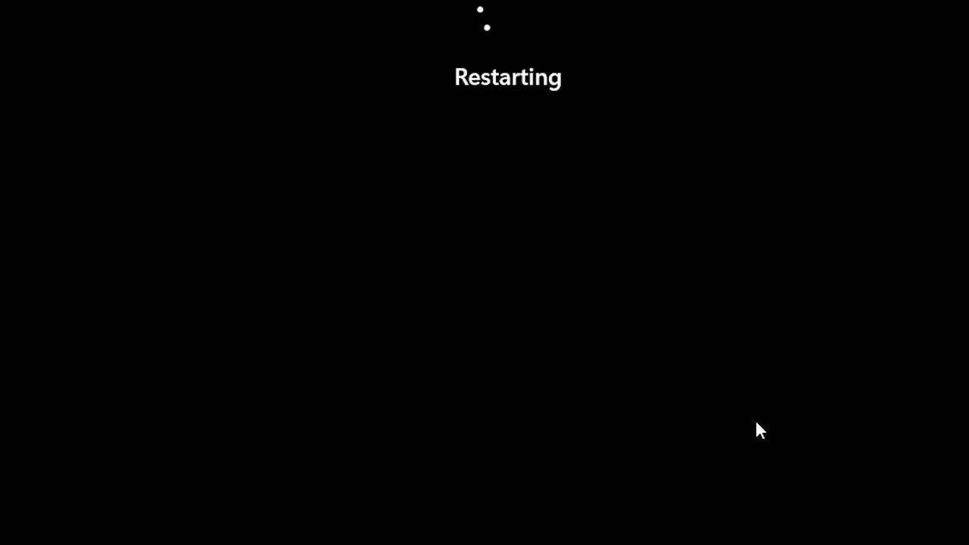
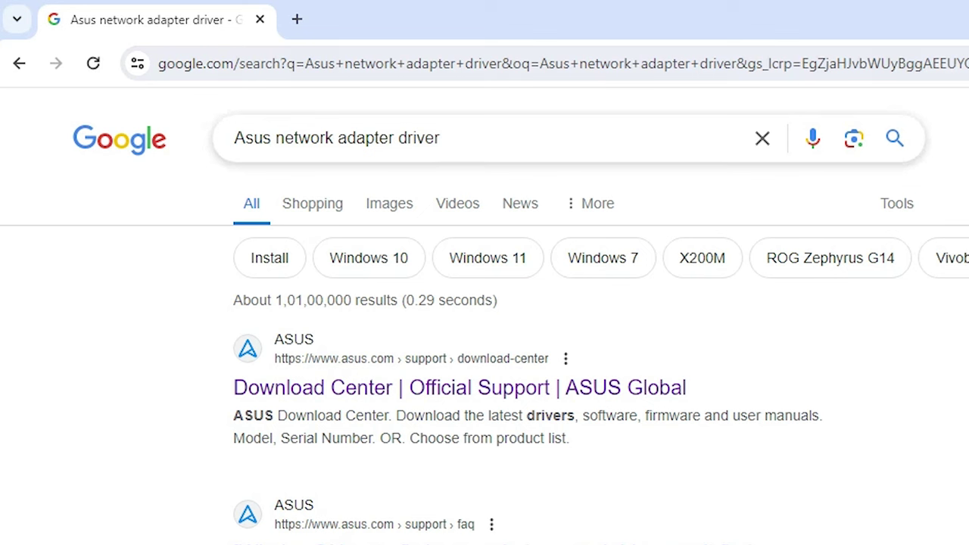
# - Search Google for "Asus network adapter driver" in the browser
pyautogui.moveTo(440, 138); pyautogui.dragTo(152, 155)
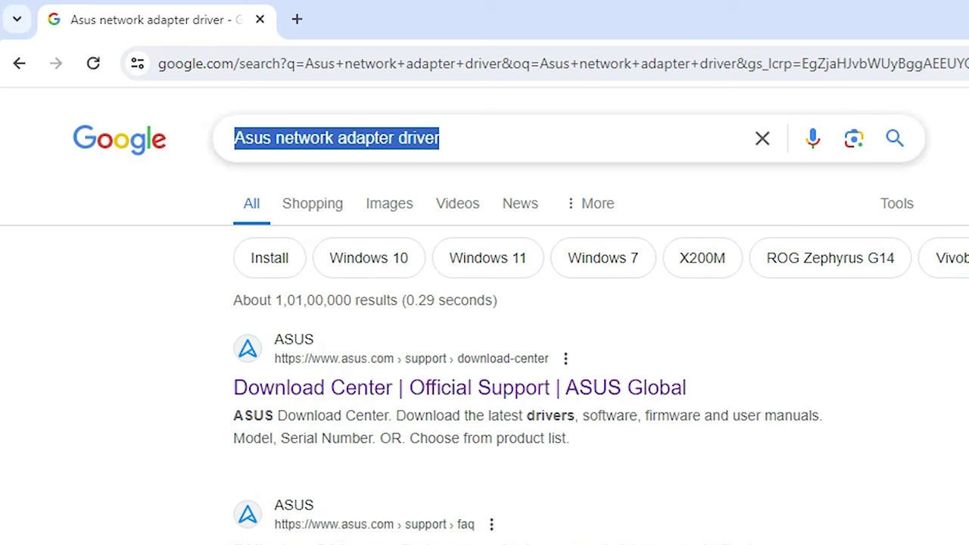
pyautogui.click(440, 138)
pyautogui.press('Return')
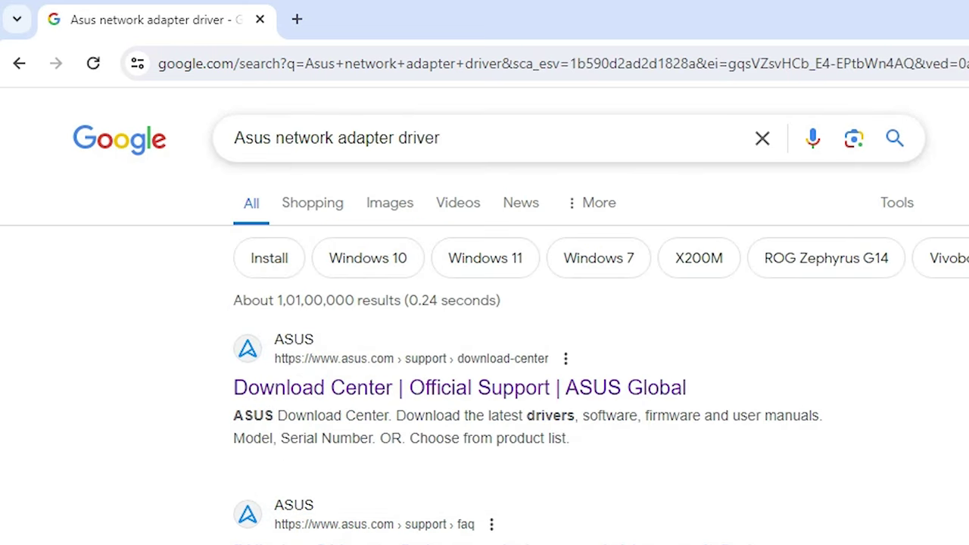
# - Open the ASUS Download Center result in a new tab, switch to it and dismiss the cookie notice
pyautogui.rightClick(333, 386)
pyautogui.click(417, 402)
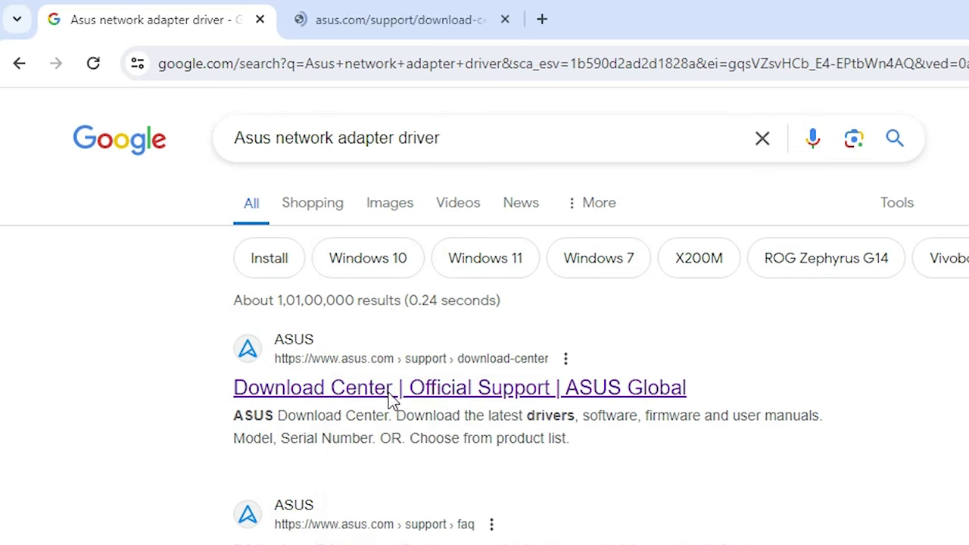
pyautogui.click(379, 22)
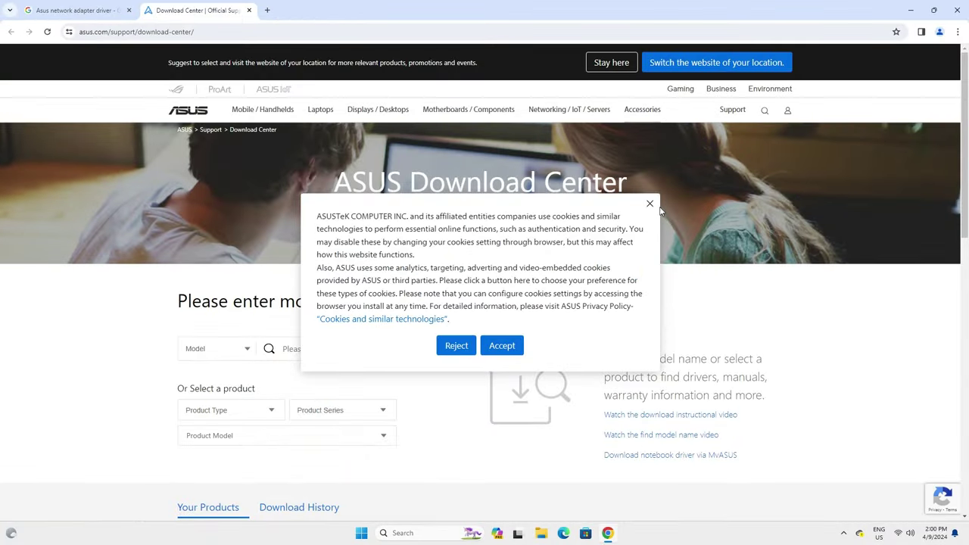
pyautogui.click(649, 203)
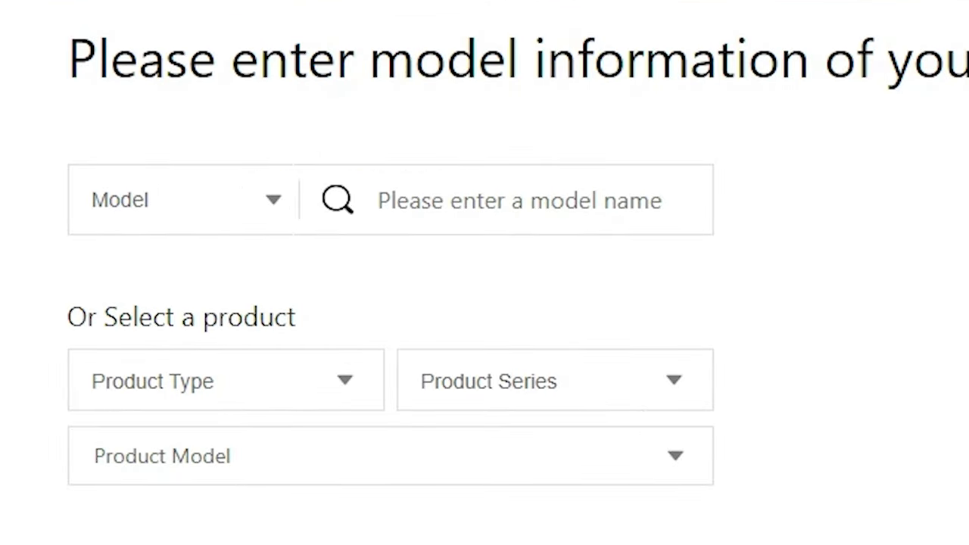
# - Look up the model "Zenbook 14 ux425" and choose Zenbook 14 UX425 (11th Gen Intel) from the suggestions
pyautogui.click(318, 348)
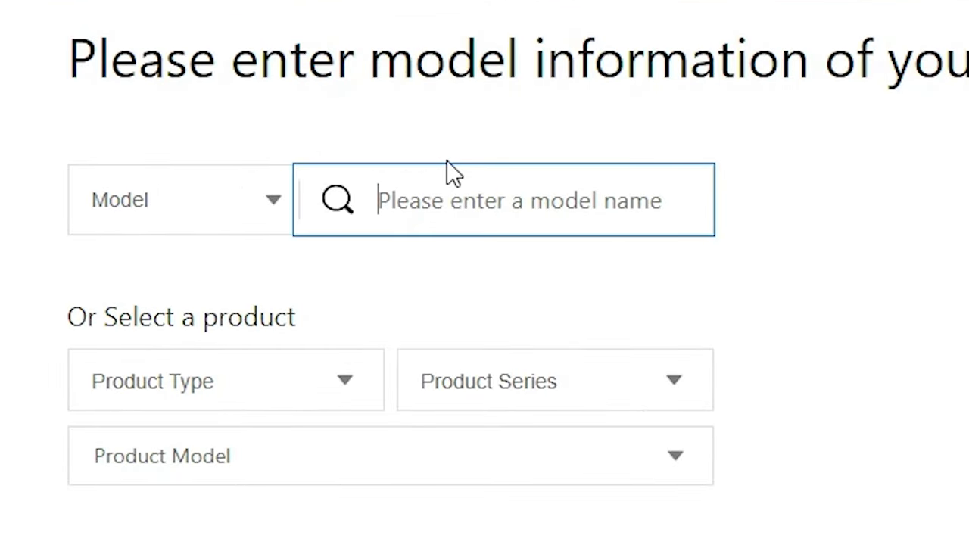
pyautogui.write('Zenbook 14 ux425')
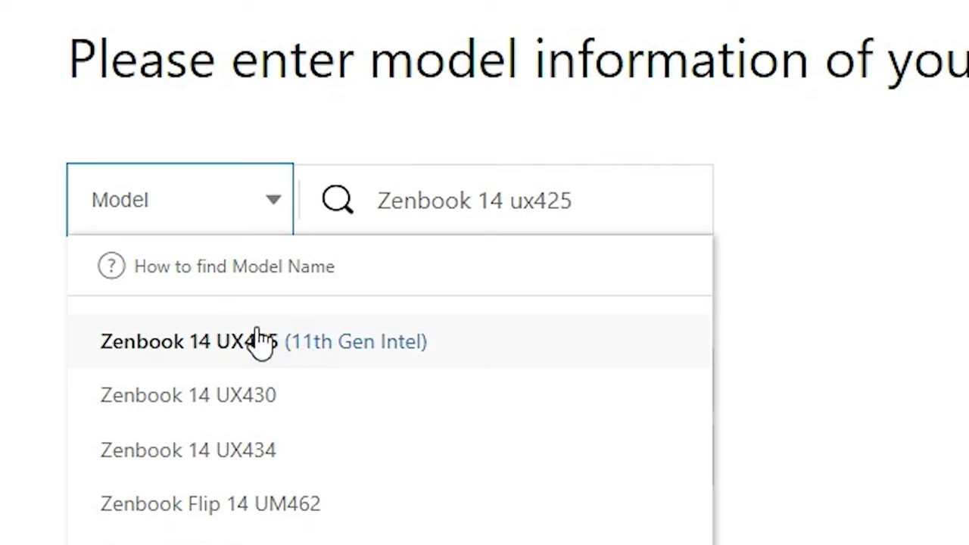
pyautogui.click(258, 345)
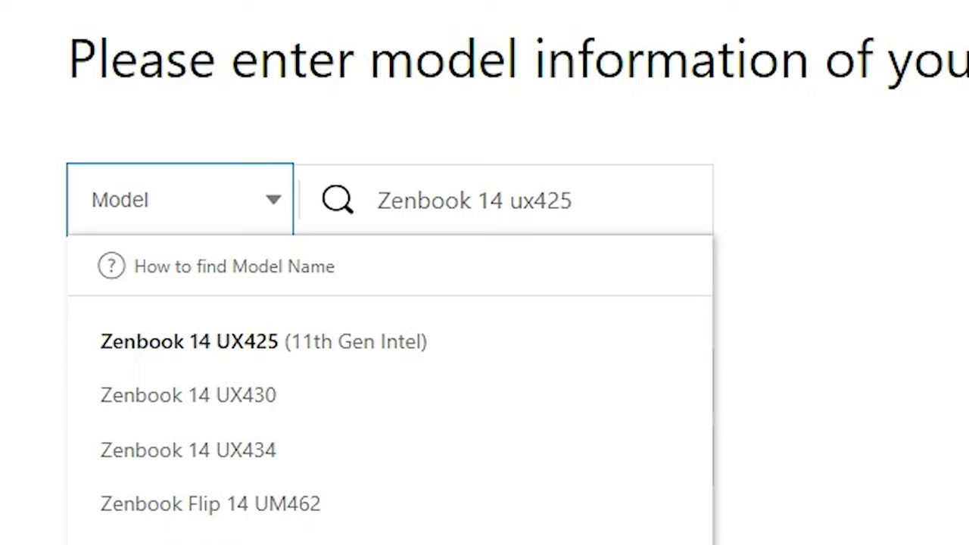
pyautogui.click(340, 347)
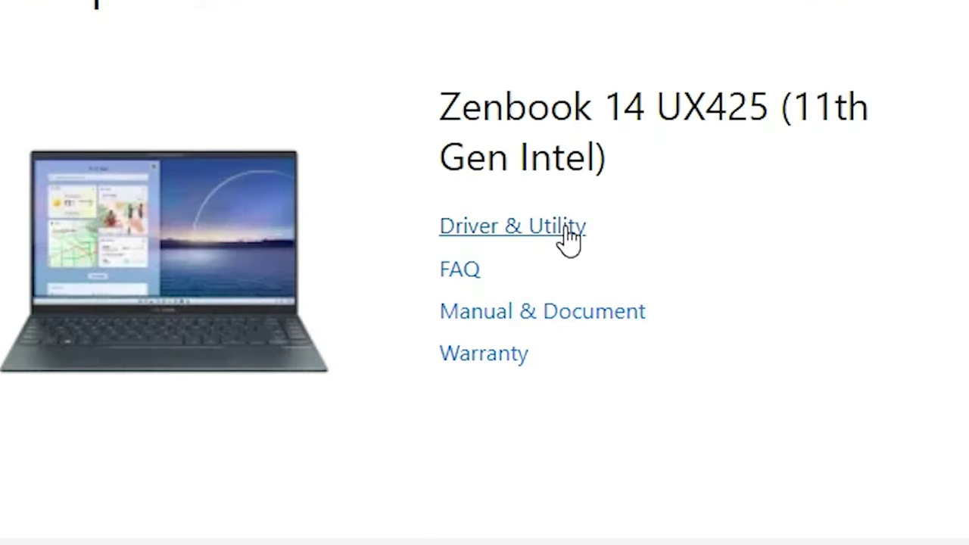
# - Open the laptop's Driver & Utility page, dismiss the cookie notice and go to the Intel WLAN Driver under Networking
pyautogui.click(569, 237)
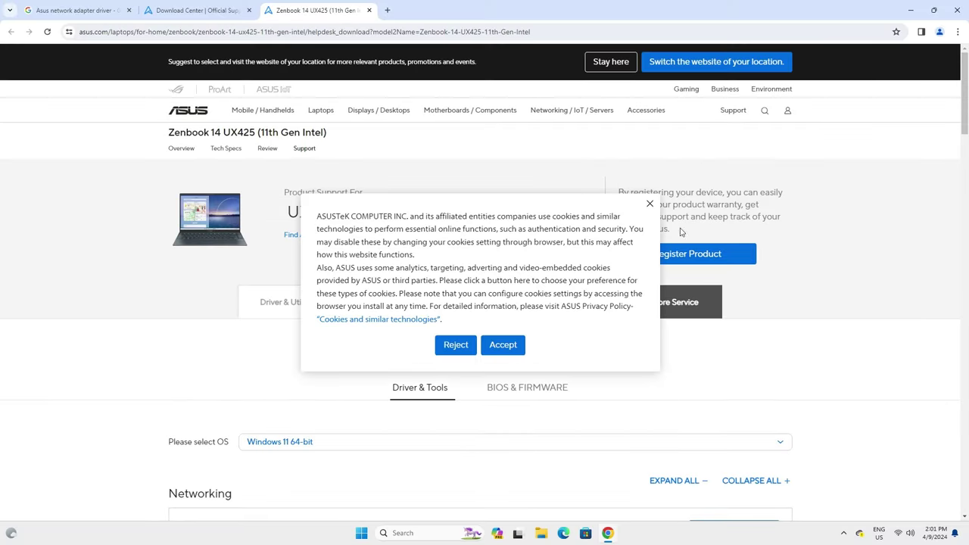
pyautogui.click(649, 204)
pyautogui.scroll(-3, 386, 220)
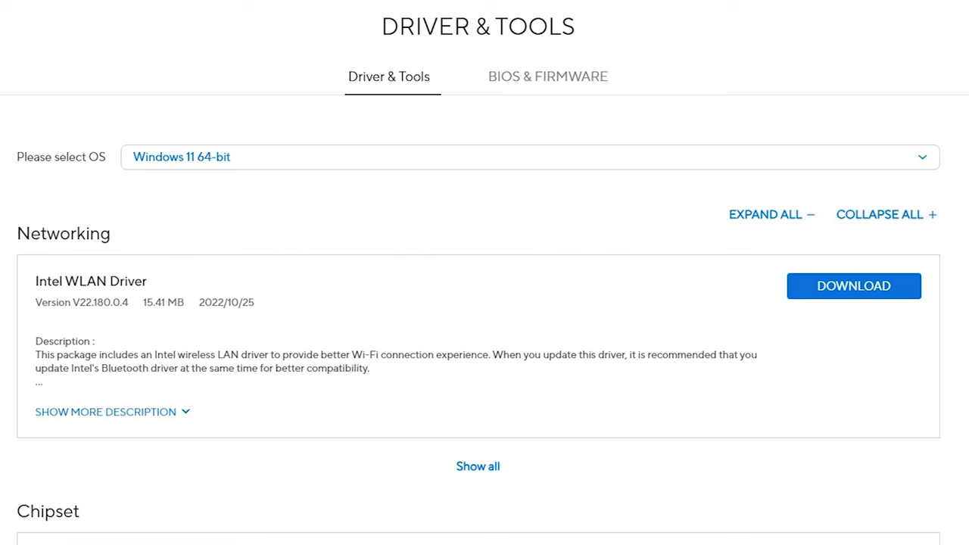
# - Download the Intel WLAN Driver version V22.180.0.4 and bring up the recent download history
pyautogui.click(850, 295)
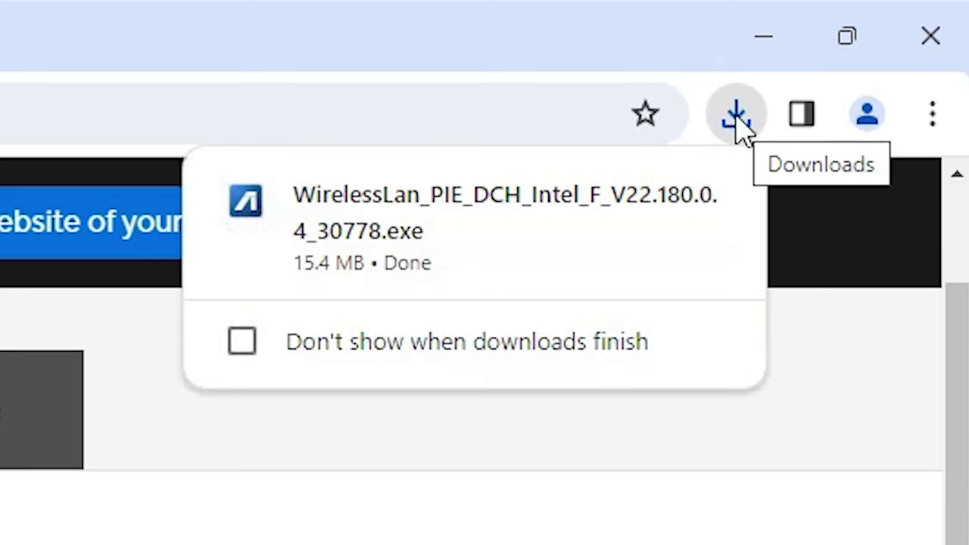
pyautogui.click(736, 124)
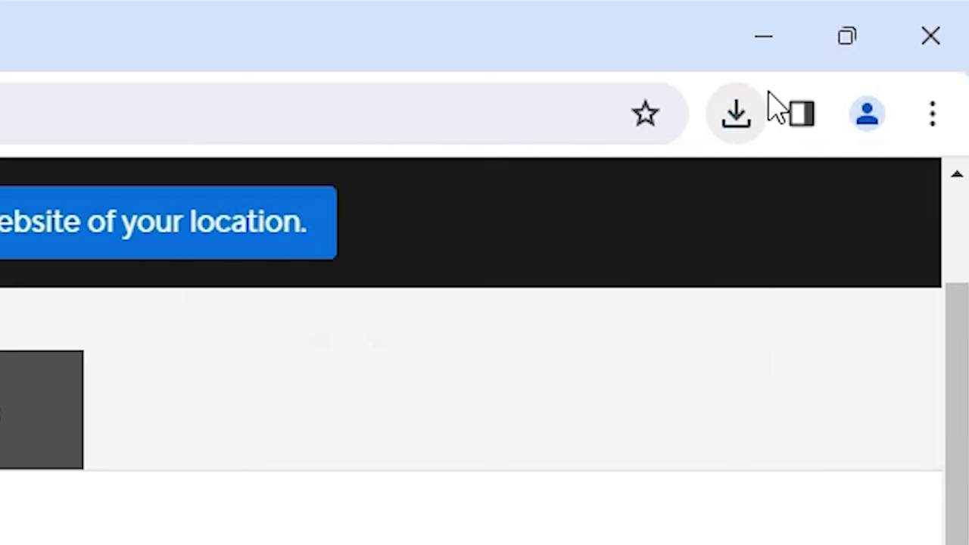
pyautogui.click(756, 119)
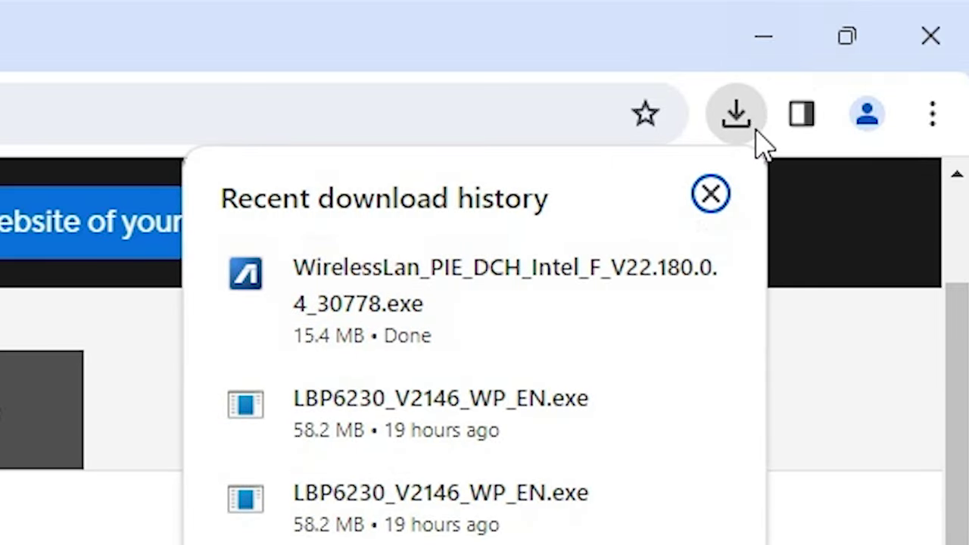
# - Show the downloaded WirelessLan installer in the Downloads folder, and close both the folder window and the browser
pyautogui.click(621, 281)
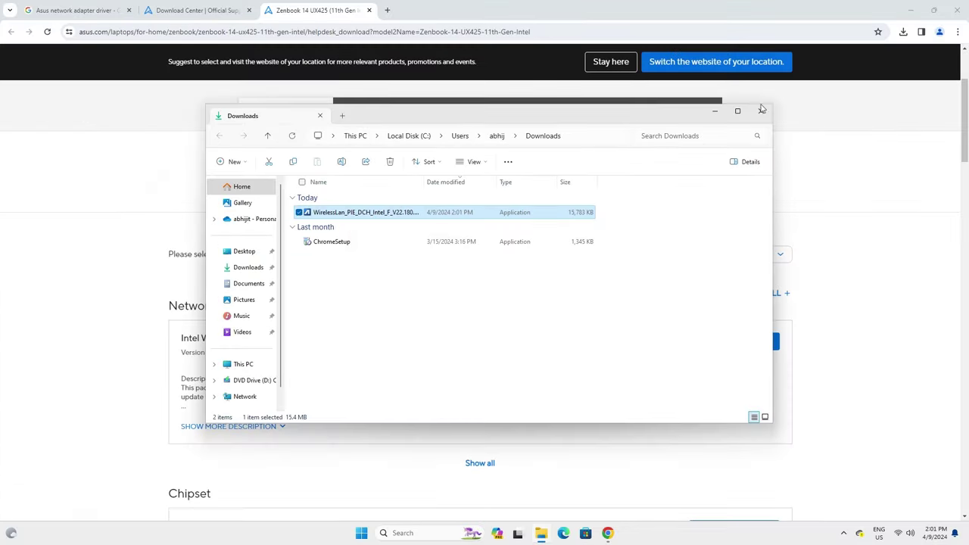
pyautogui.click(762, 112)
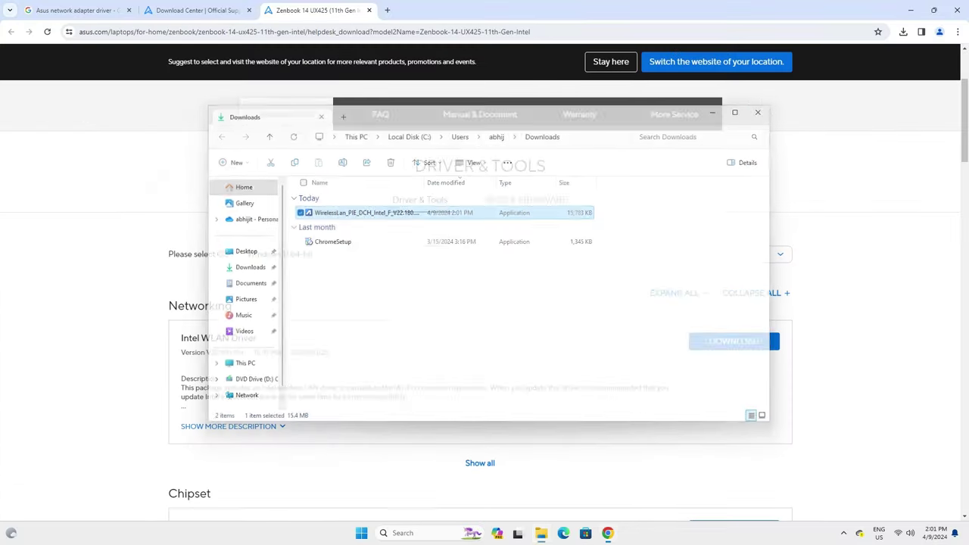
pyautogui.click(957, 10)
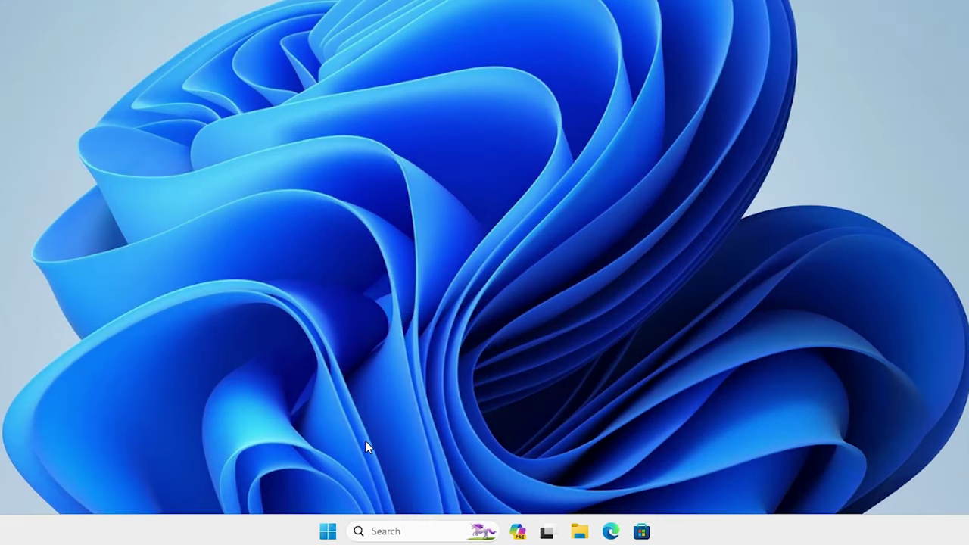
# - Search Windows for "System Configuration", open it and display its list of services
pyautogui.click(327, 534)
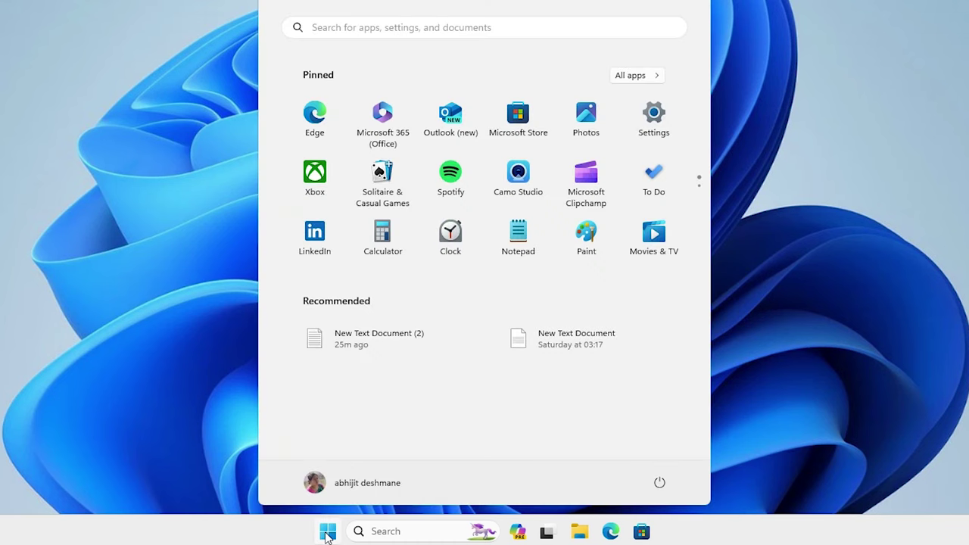
pyautogui.write('System Configuration')
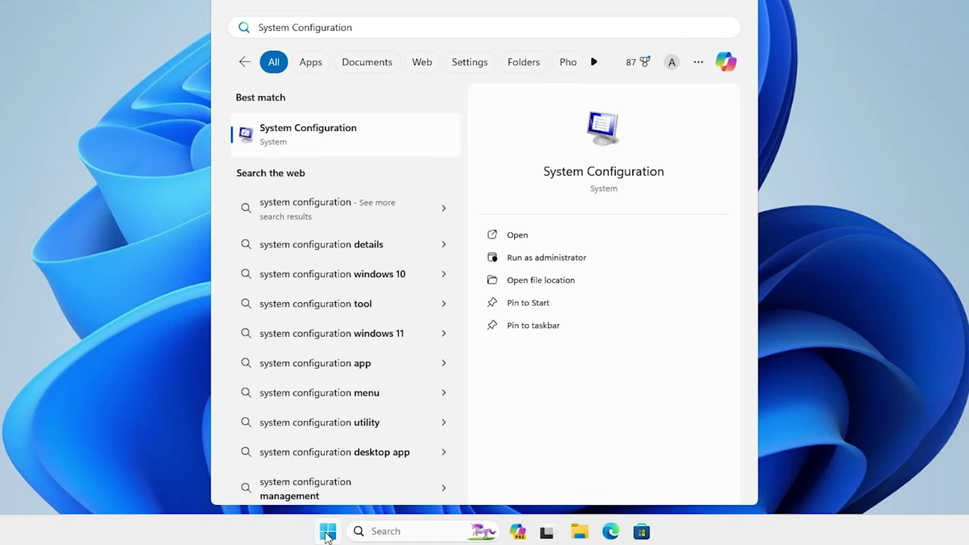
pyautogui.click(336, 139)
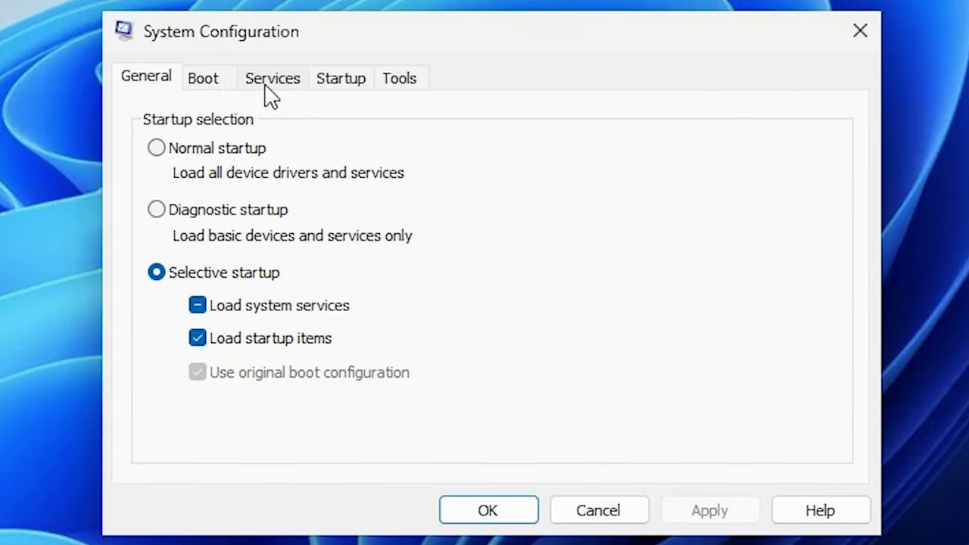
pyautogui.click(270, 90)
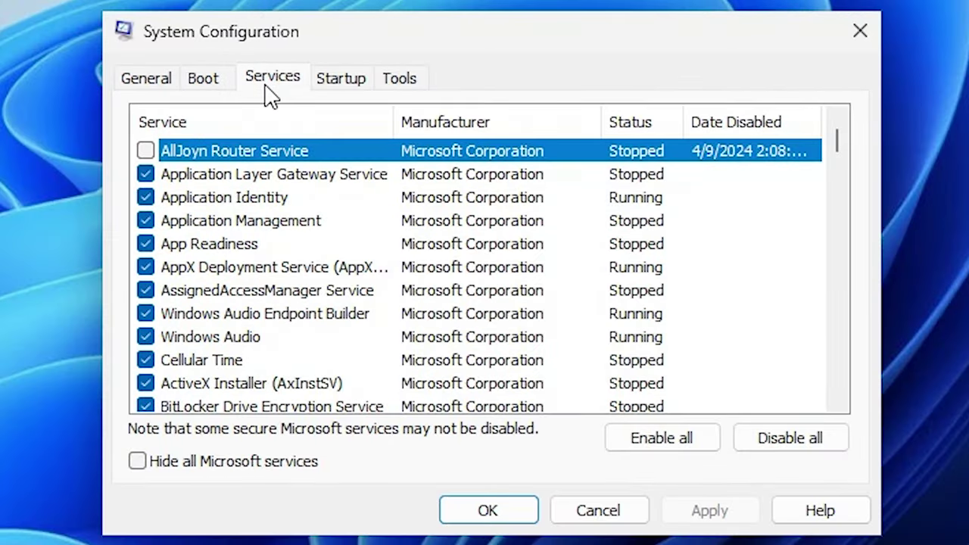
# - Enable all services in System Configuration, apply the change, close the dialog and restart the computer
pyautogui.click(660, 444)
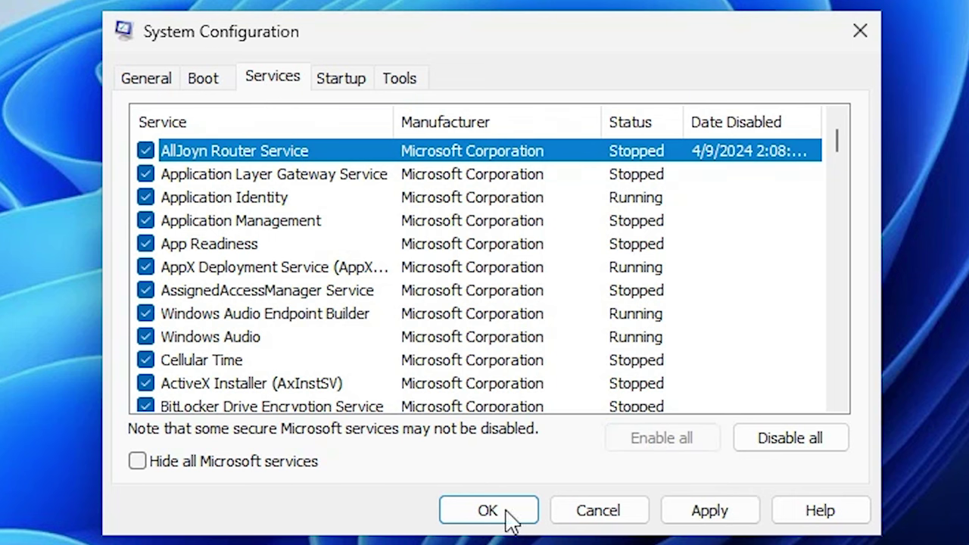
pyautogui.click(731, 519)
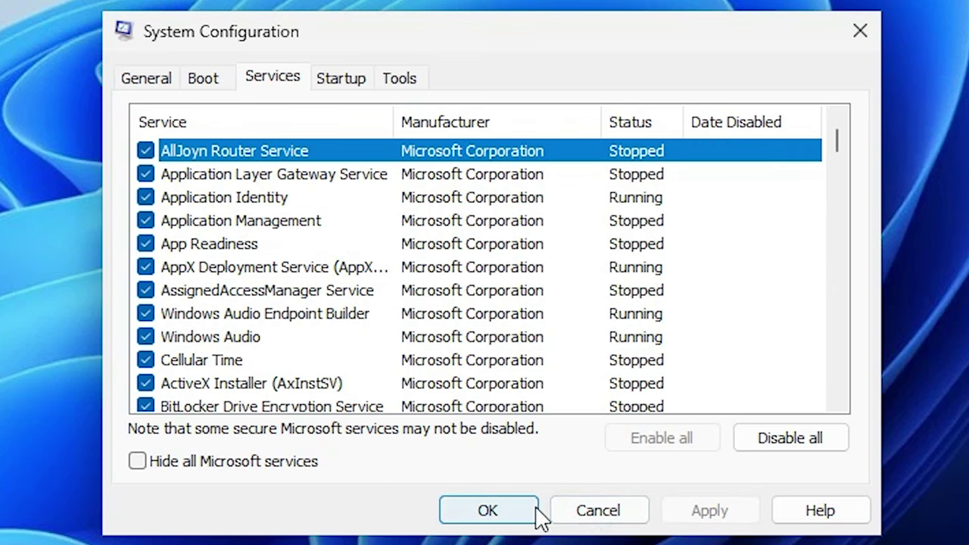
pyautogui.click(514, 517)
pyautogui.click(705, 124)
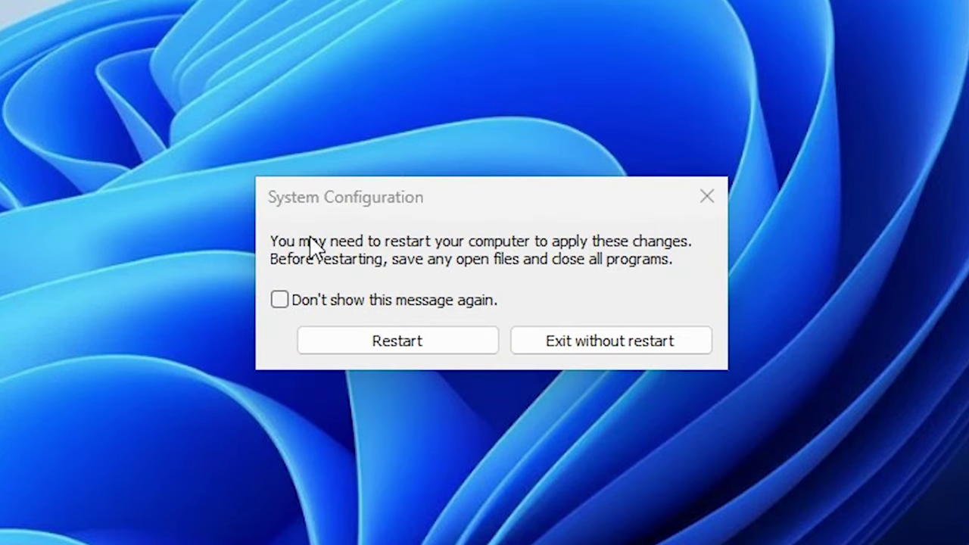
pyautogui.click(445, 349)
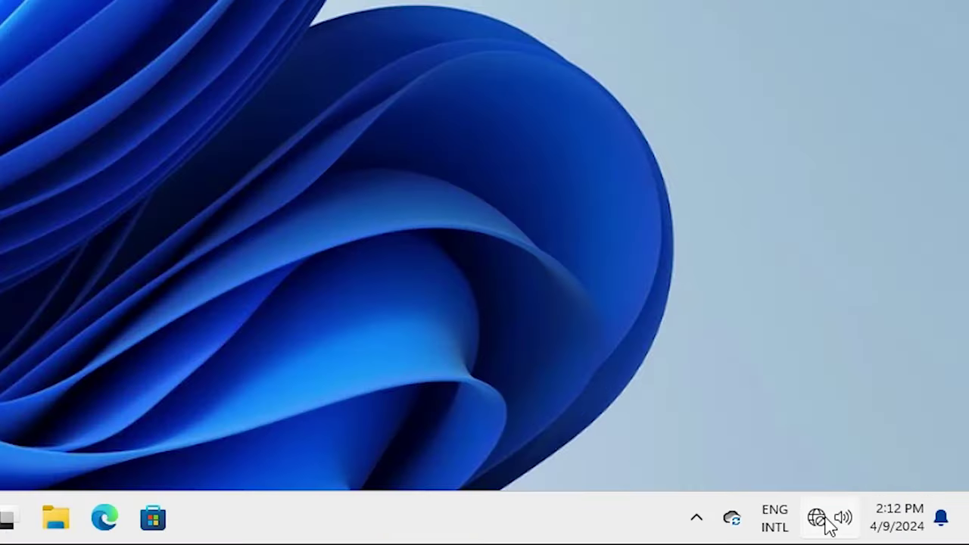
# - Show the available Wi-Fi networks, connect to Anu-2g and close the network list
pyautogui.moveTo(823, 518)
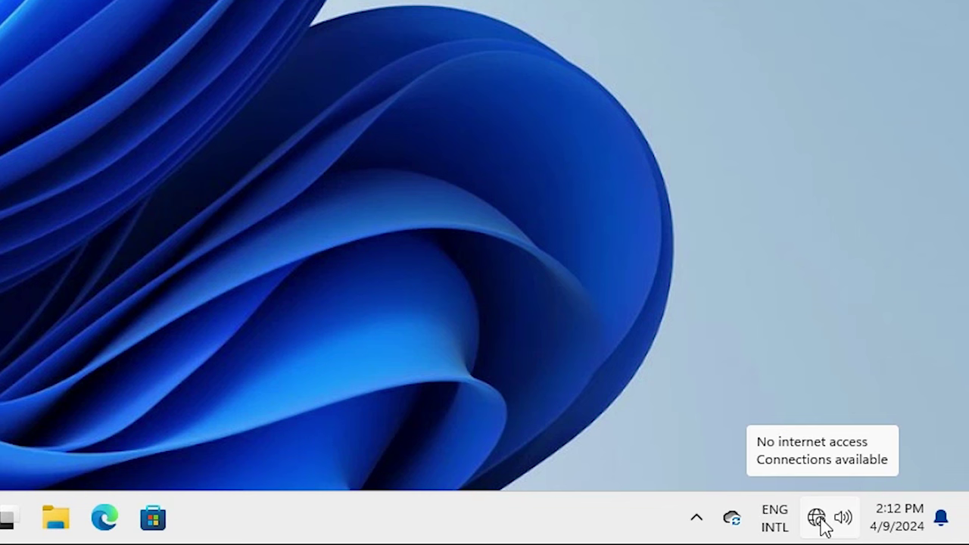
pyautogui.click(821, 521)
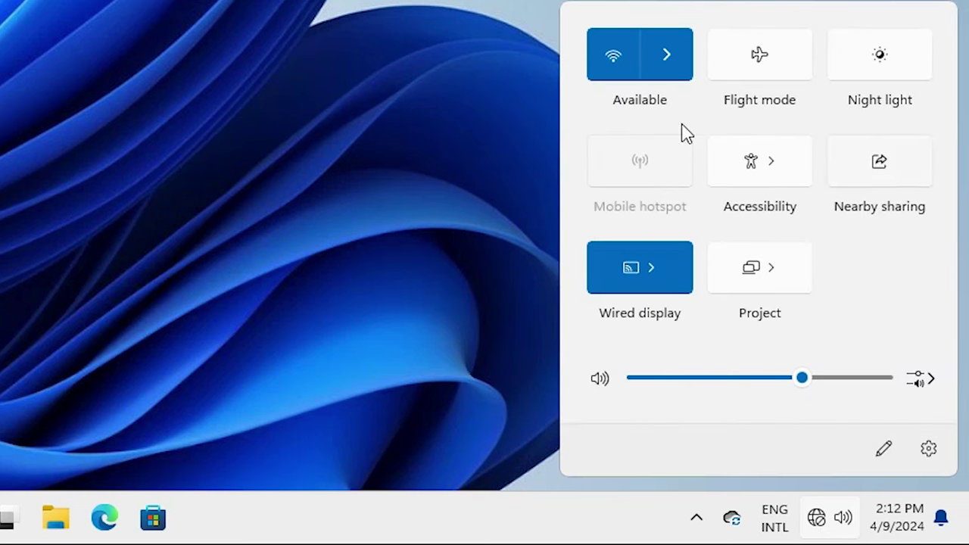
pyautogui.click(683, 67)
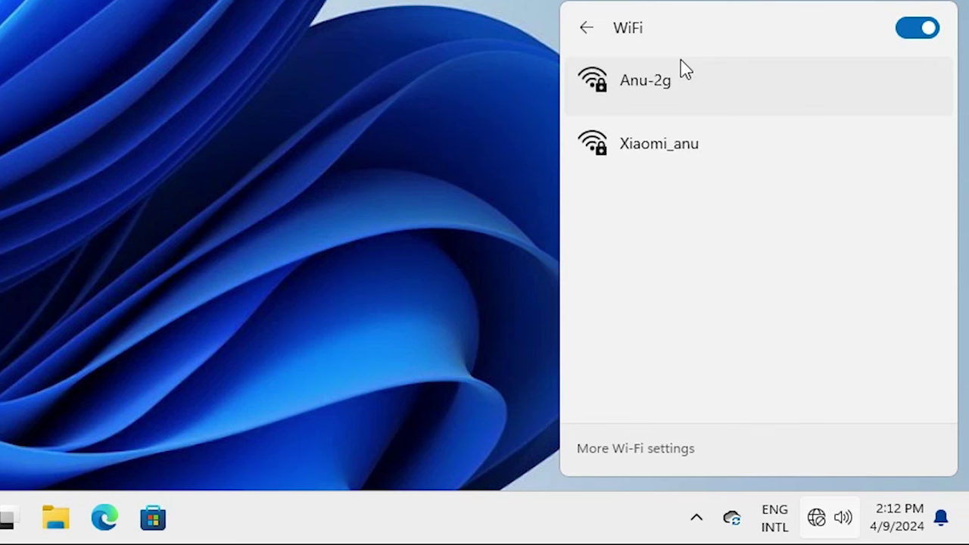
pyautogui.click(711, 91)
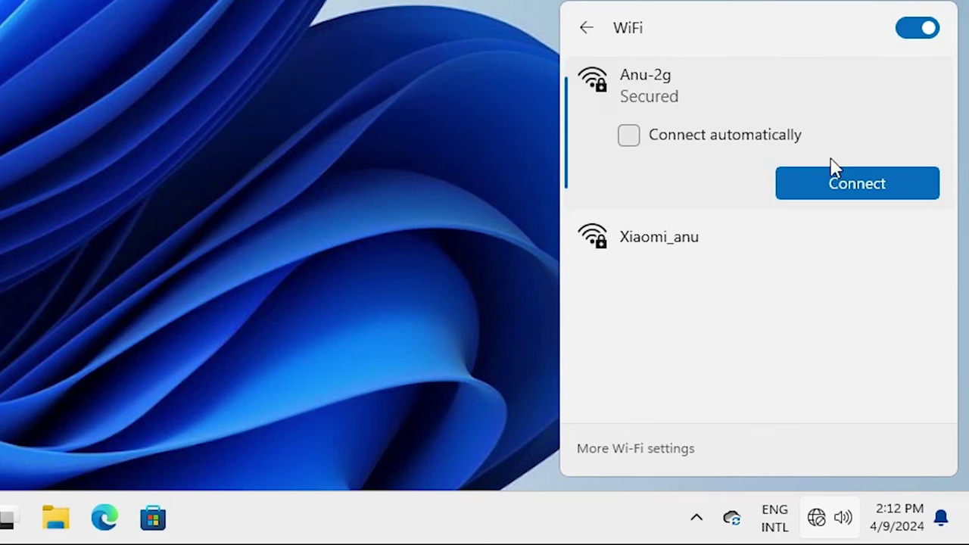
pyautogui.click(853, 189)
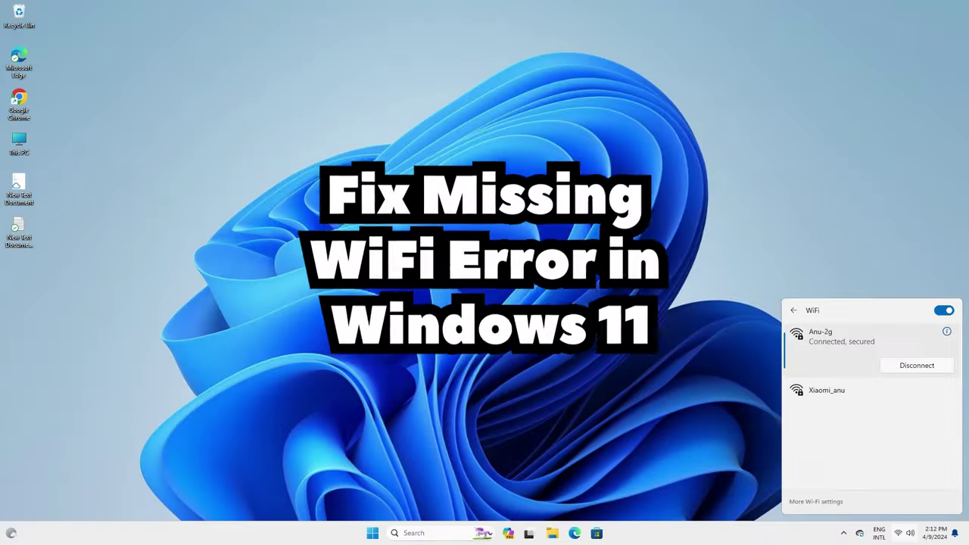
pyautogui.click(67, 30)
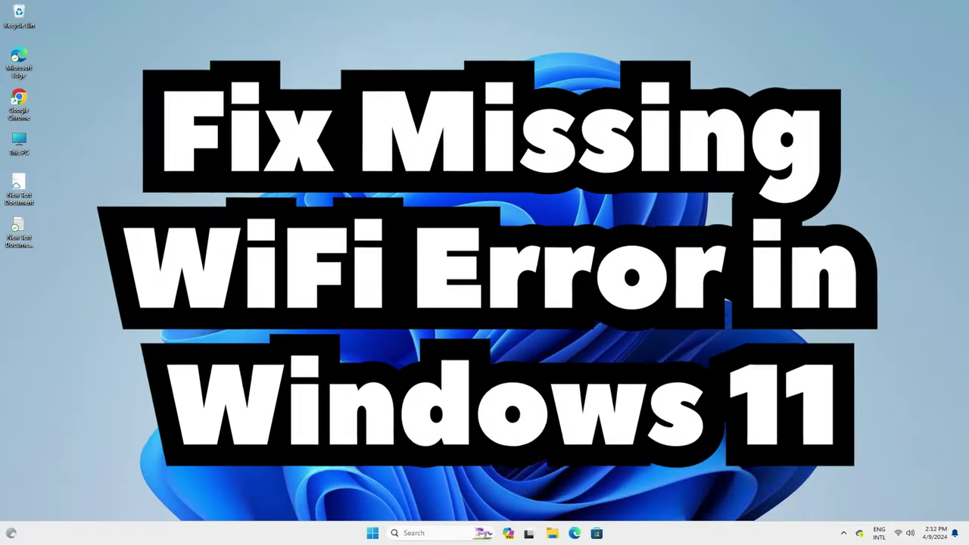